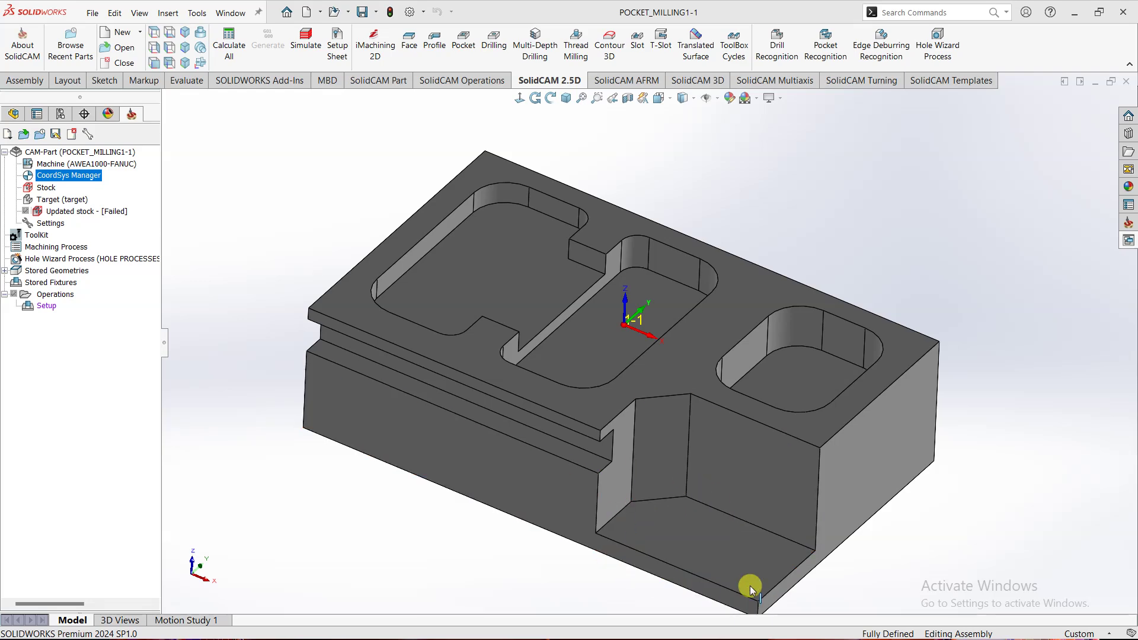
{"action": "mouse_move", "coordinate": [753, 235]}
{"action": "middle_mouse_down"}
{"action": "mouse_move", "coordinate": [734, 198]}
{"action": "mouse_move", "coordinate": [774, 225]}
{"action": "middle_mouse_up"}
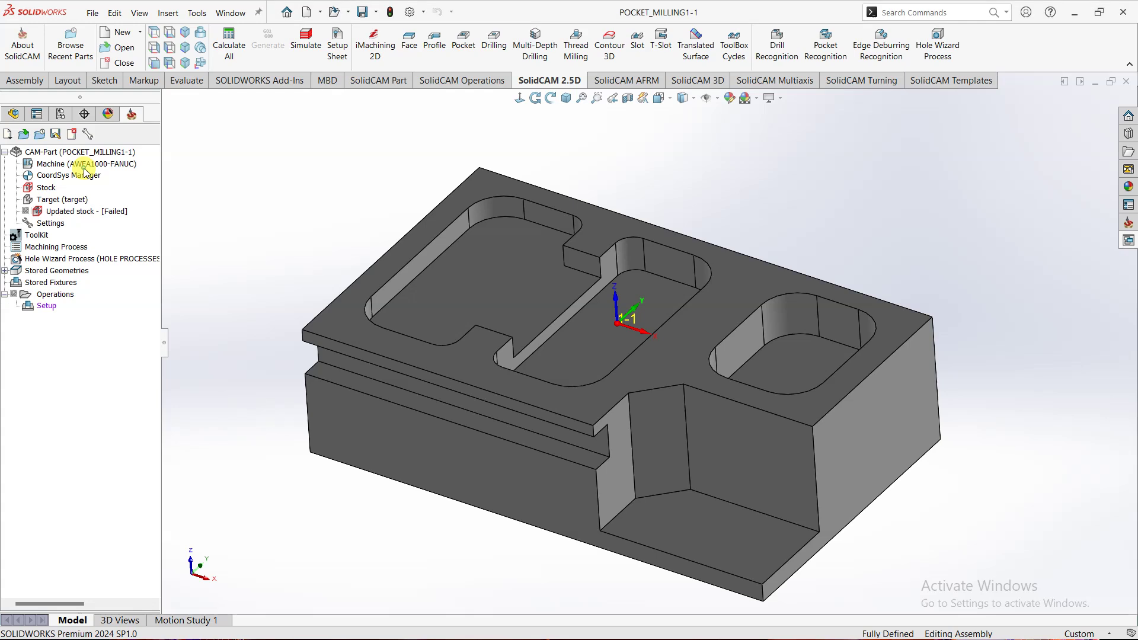
{"action": "key", "text": "Up"}
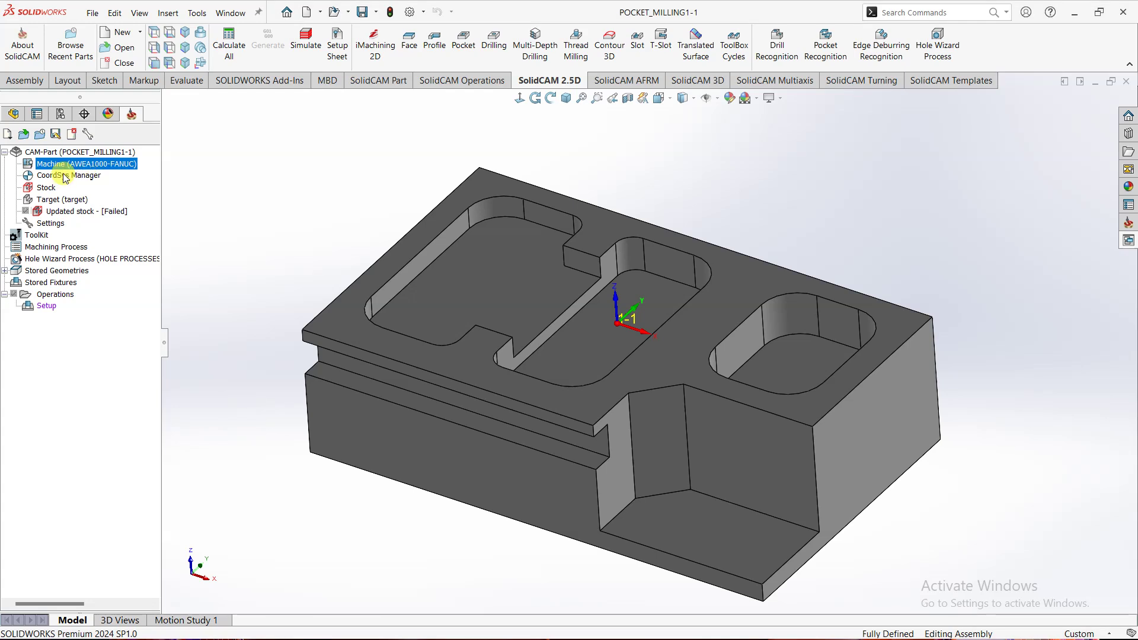
{"action": "left_click", "coordinate": [63, 175]}
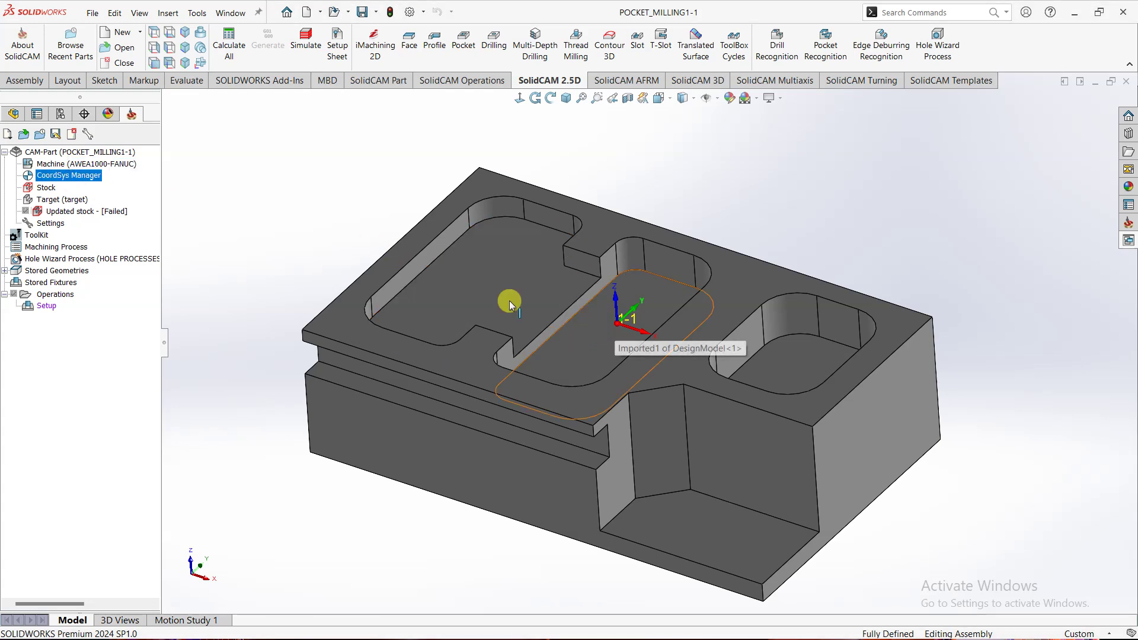
Define the CAM part's stock as a box relative to the model, based on the solid part.
{"action": "right_click", "coordinate": [39, 191]}
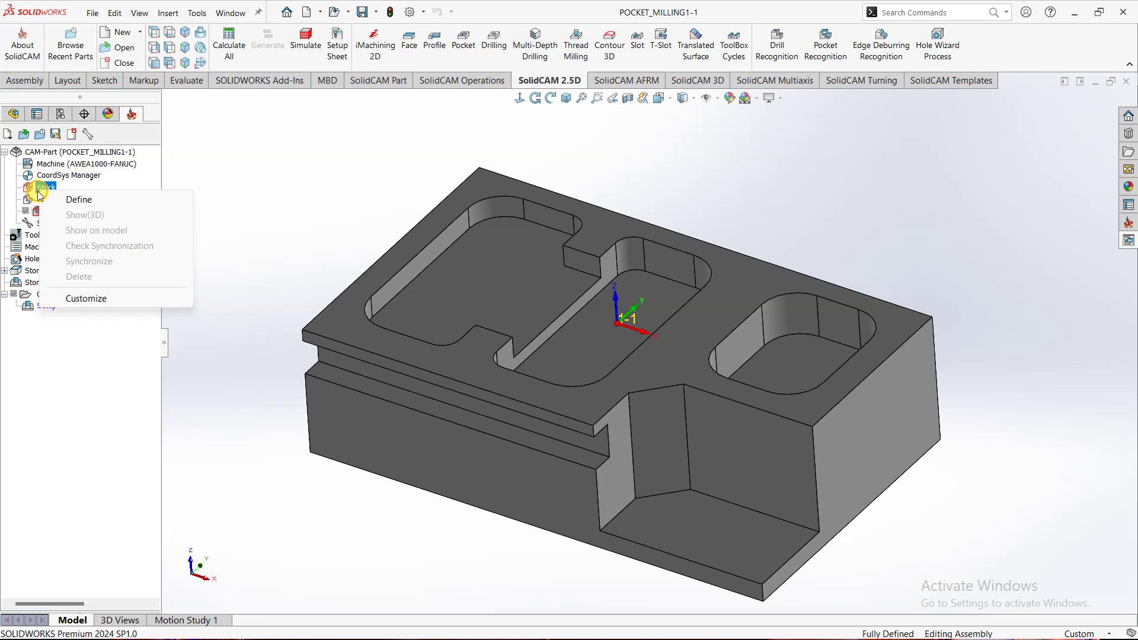
{"action": "left_click", "coordinate": [55, 200]}
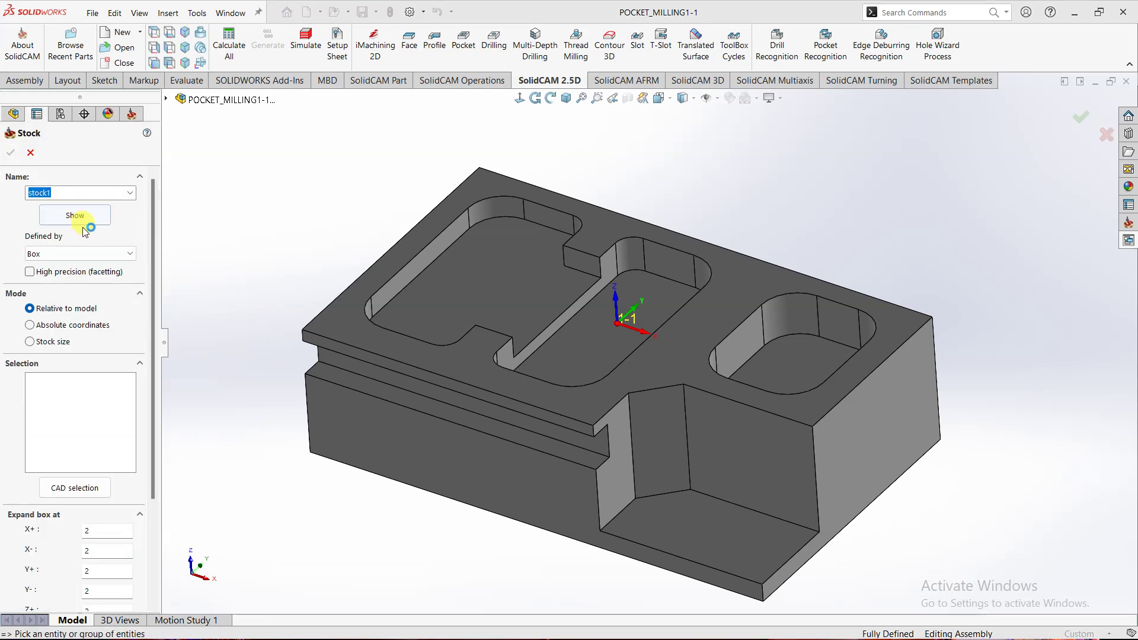
{"action": "left_click", "coordinate": [355, 305]}
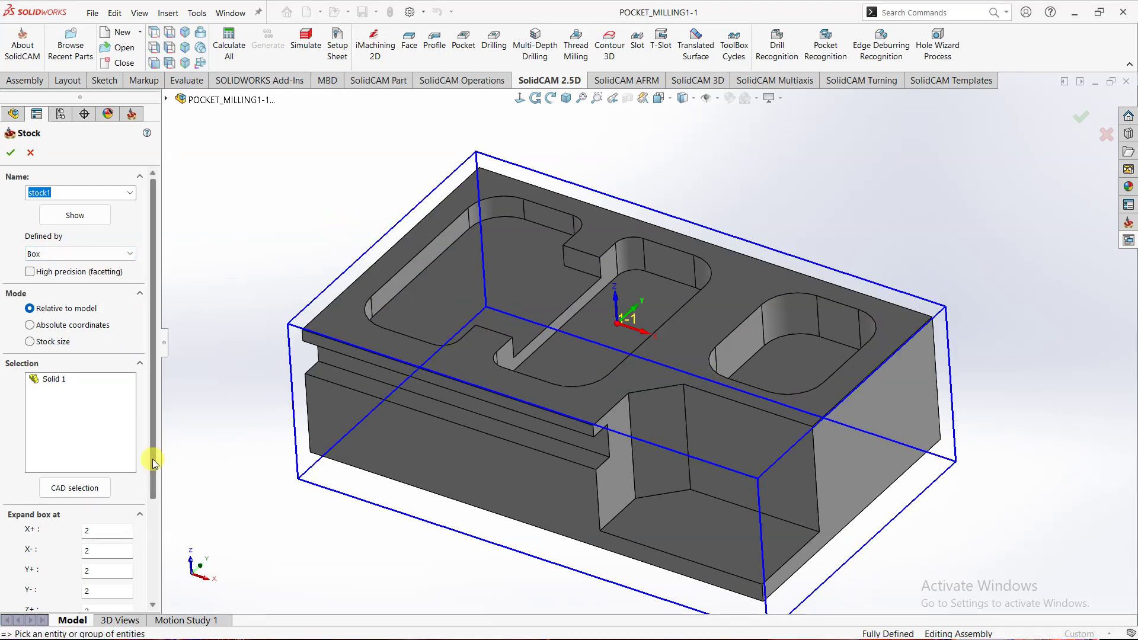
Set the stock box expansion to 0 in all X, Y and Z directions and accept the stock.
{"action": "left_click_drag", "start_coordinate": [154, 462], "coordinate": [148, 599]}
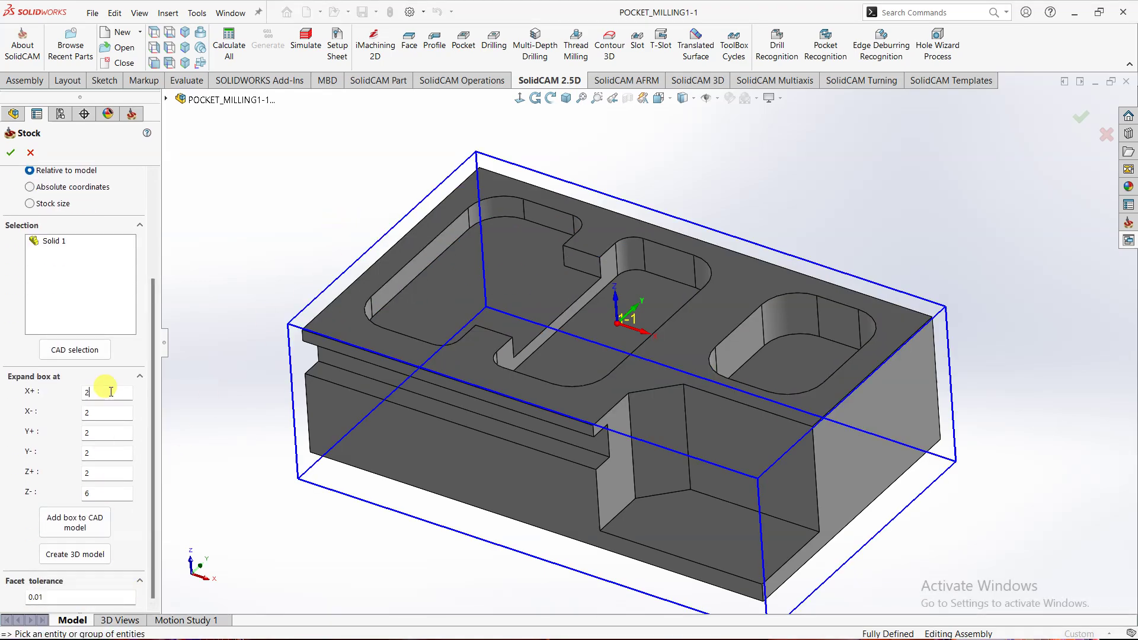
{"action": "key", "text": "Tab"}
{"action": "type", "text": "0\t0\t0\t0\t0"}
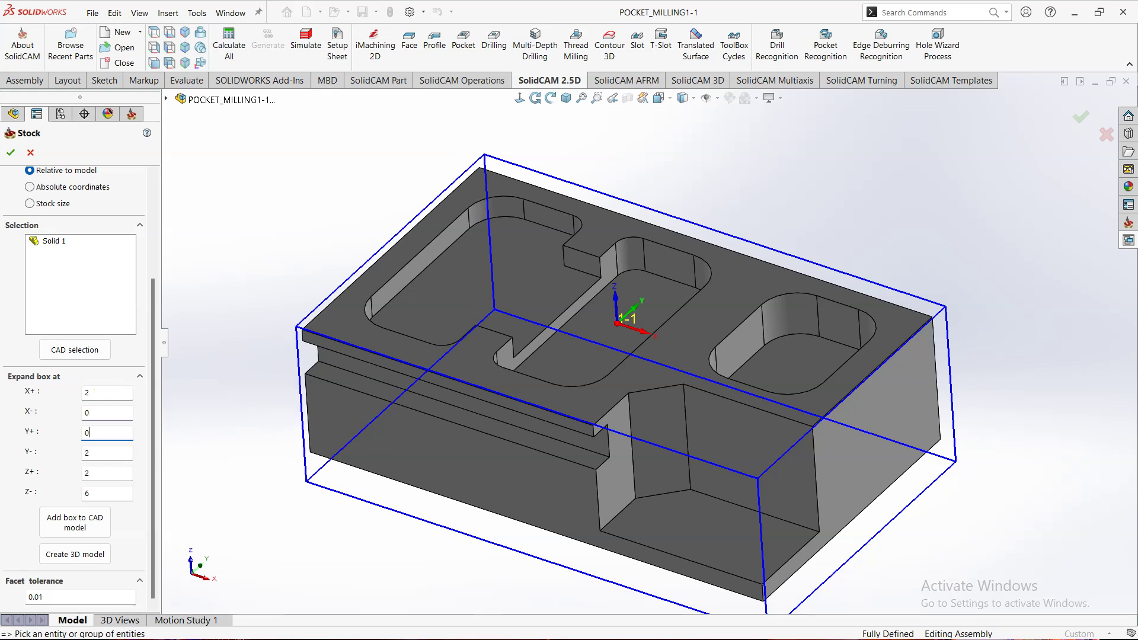
{"action": "left_click", "coordinate": [111, 392]}
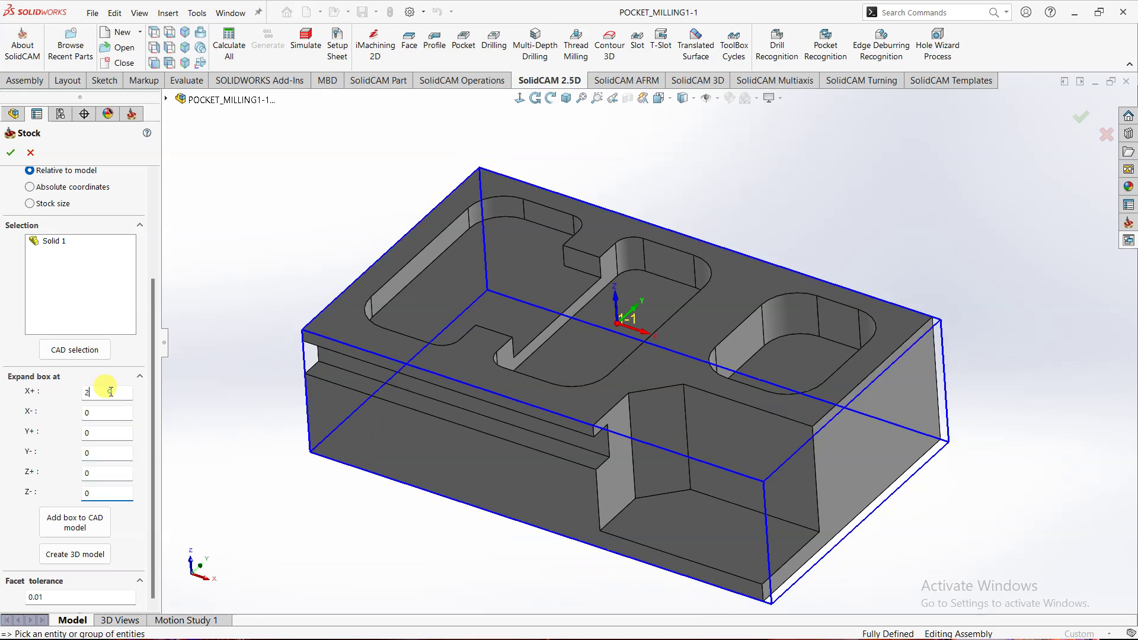
{"action": "type", "text": "0"}
{"action": "key", "text": "Return"}
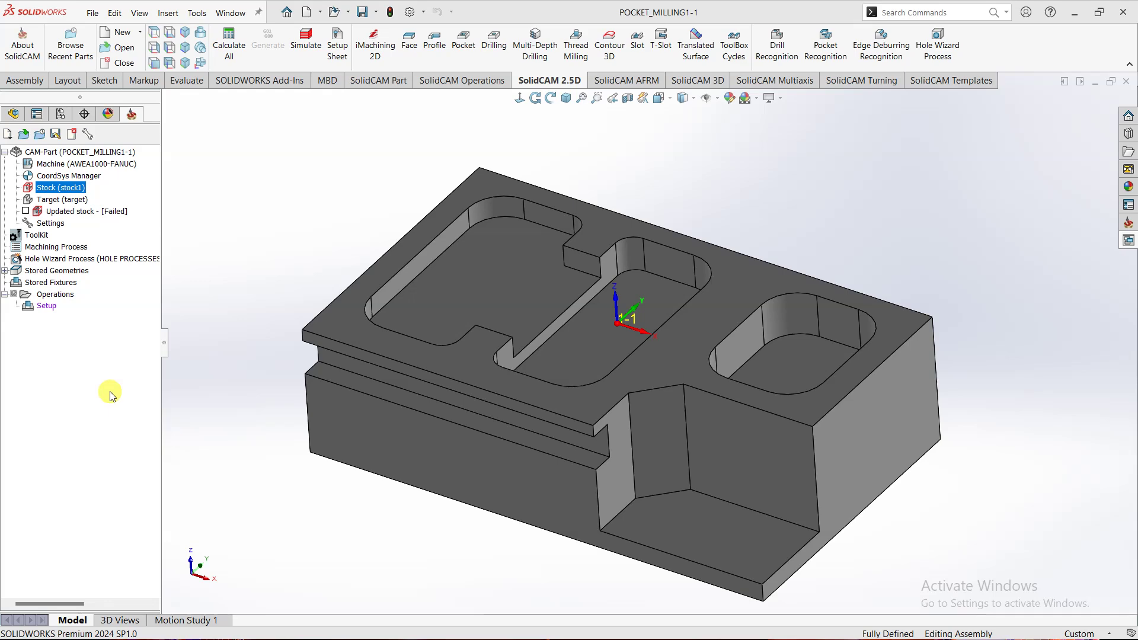
Preview the target model in its 3D viewer and close the preview.
{"action": "right_click", "coordinate": [66, 200]}
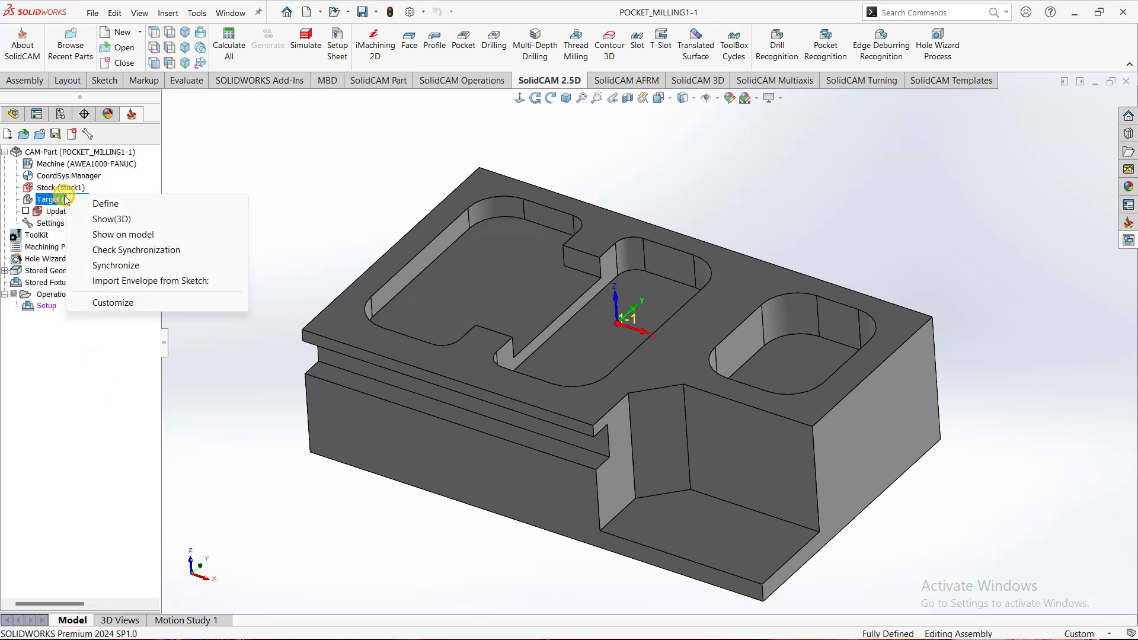
{"action": "left_click", "coordinate": [166, 219]}
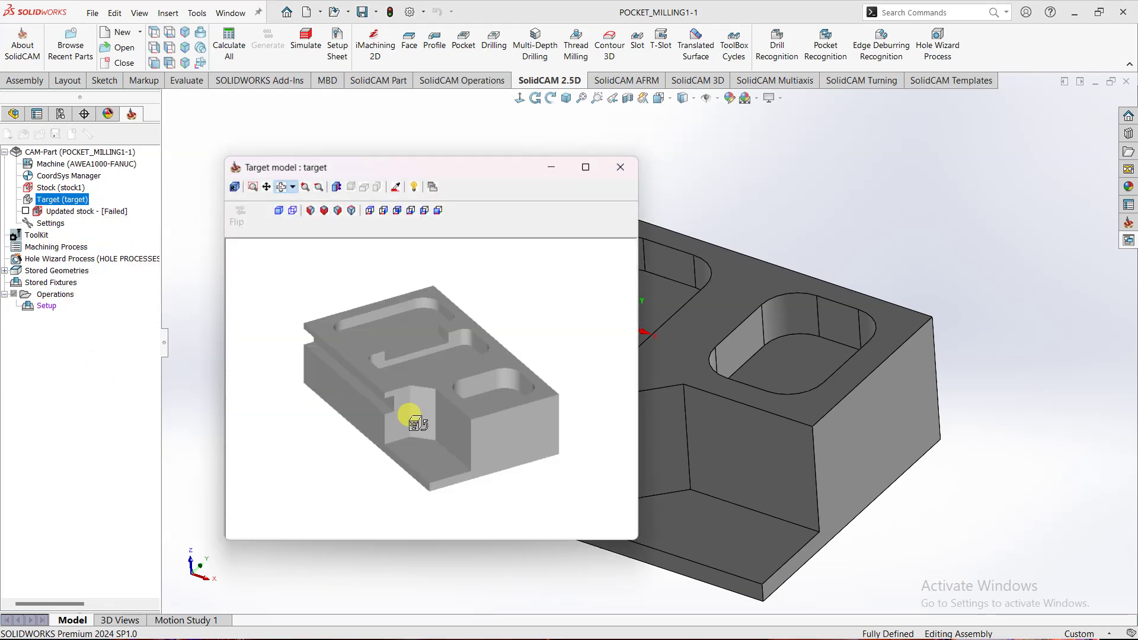
{"action": "left_click", "coordinate": [629, 172]}
Check the updated stock by displaying it over the model, opening its 3D view and viewing its display options.
{"action": "left_click", "coordinate": [26, 211]}
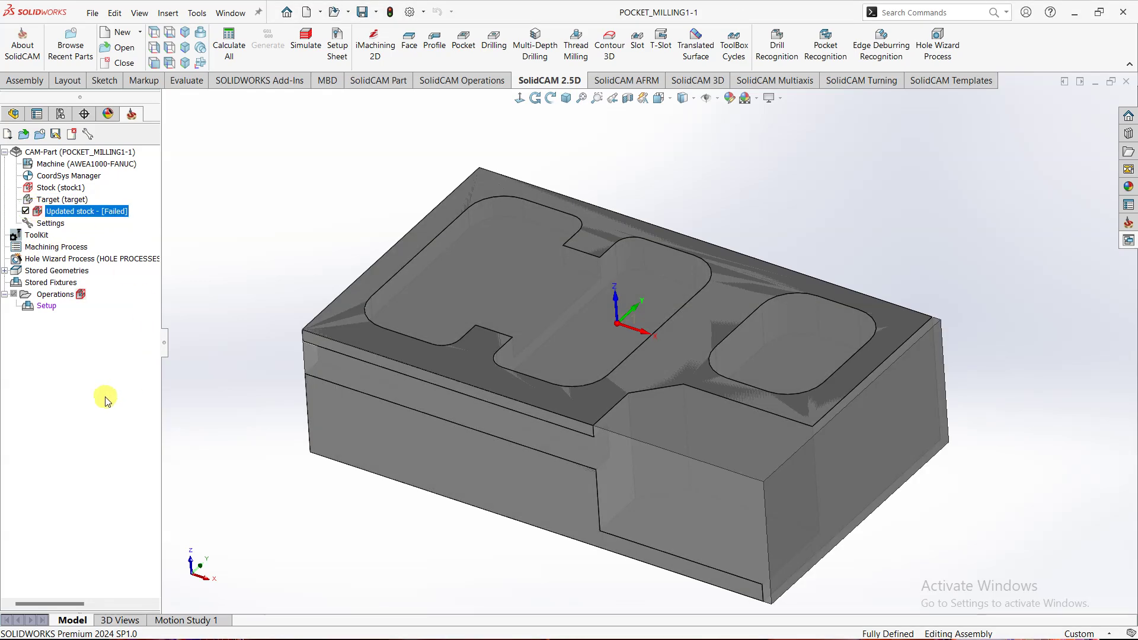
{"action": "left_click", "coordinate": [25, 212]}
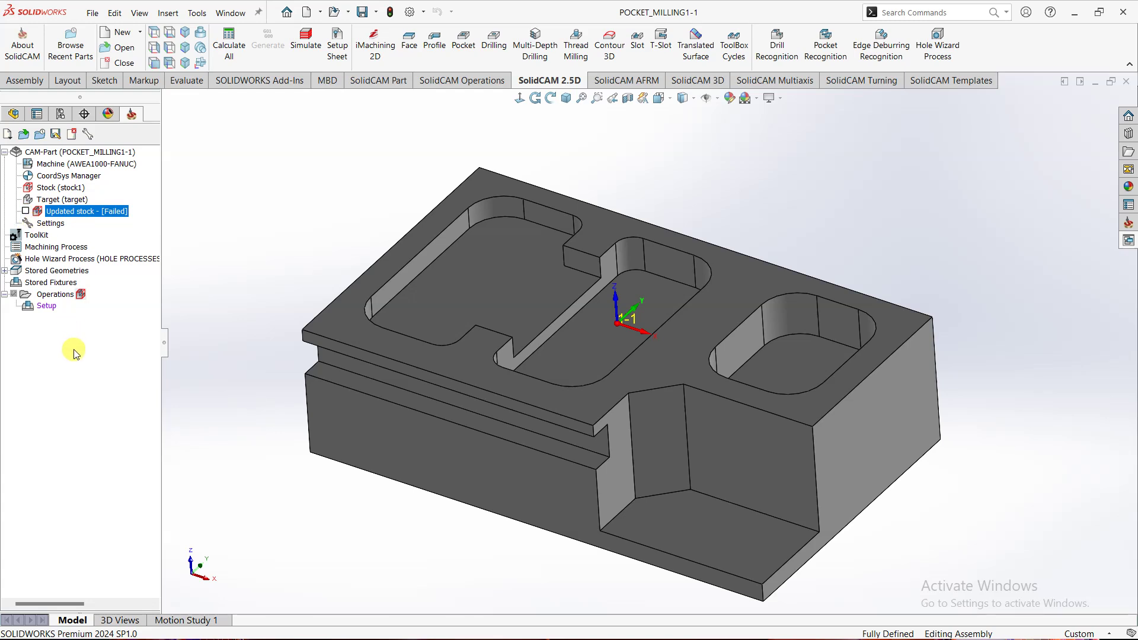
{"action": "right_click", "coordinate": [72, 213]}
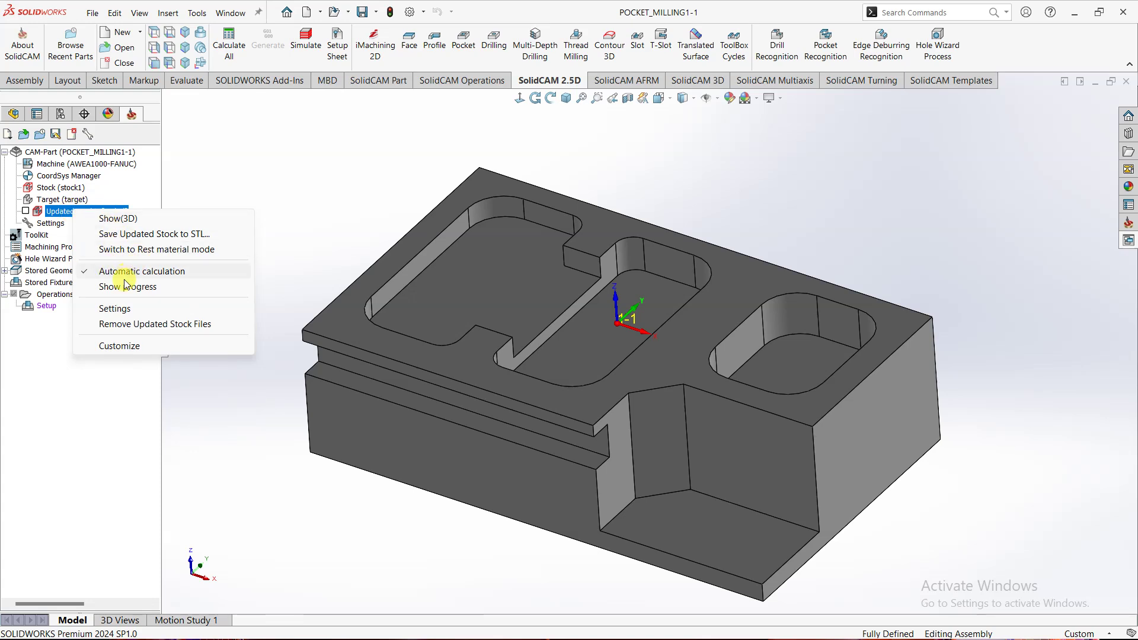
{"action": "left_click", "coordinate": [120, 221]}
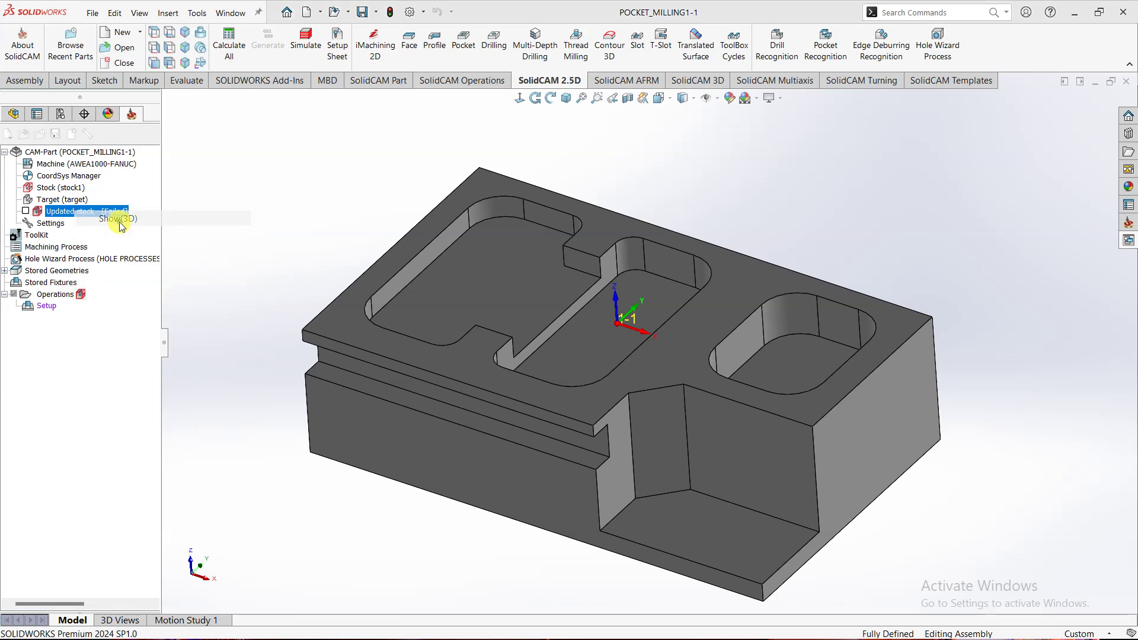
{"action": "left_click", "coordinate": [622, 168]}
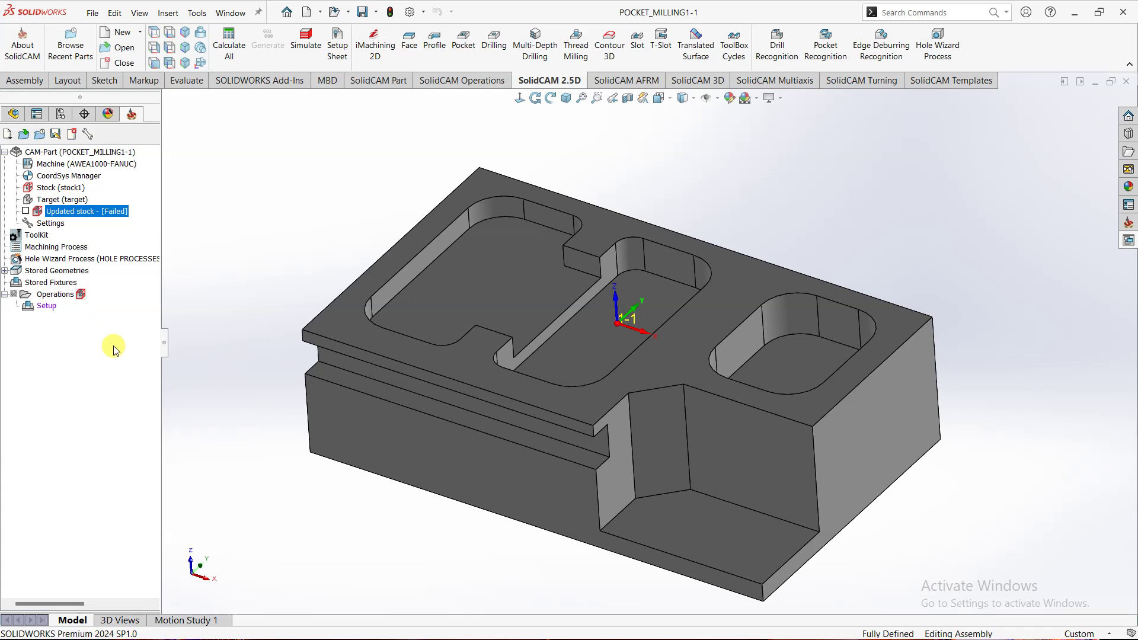
{"action": "left_click", "coordinate": [80, 295]}
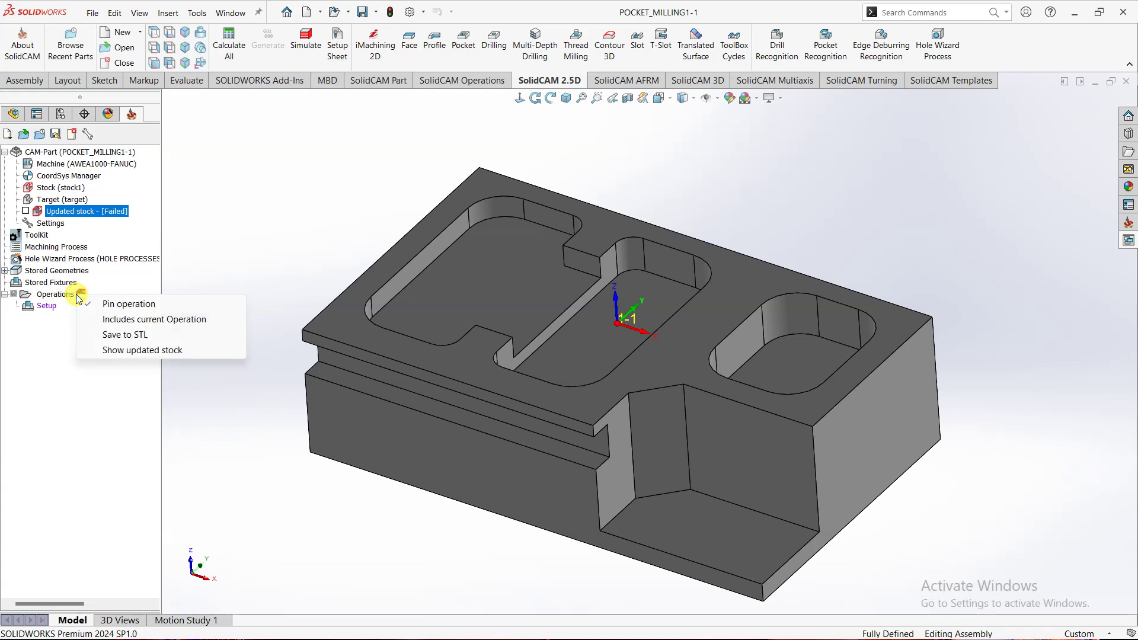
{"action": "left_click", "coordinate": [64, 356]}
Add a Pocket milling operation to the CAM part's operations.
{"action": "left_click", "coordinate": [54, 295]}
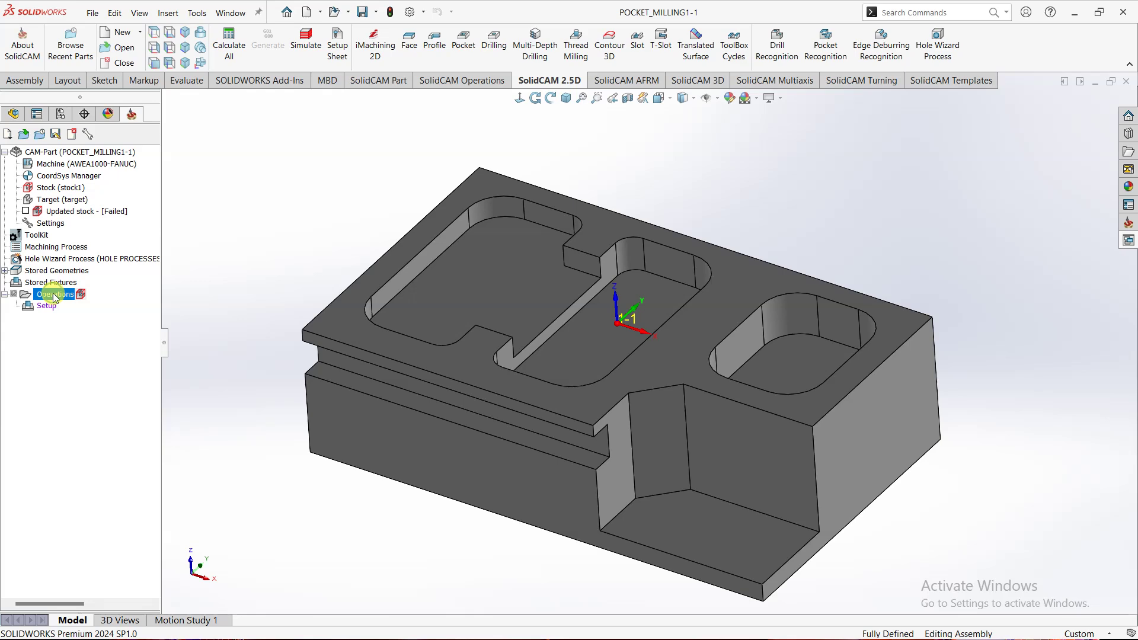
{"action": "right_click", "coordinate": [54, 297]}
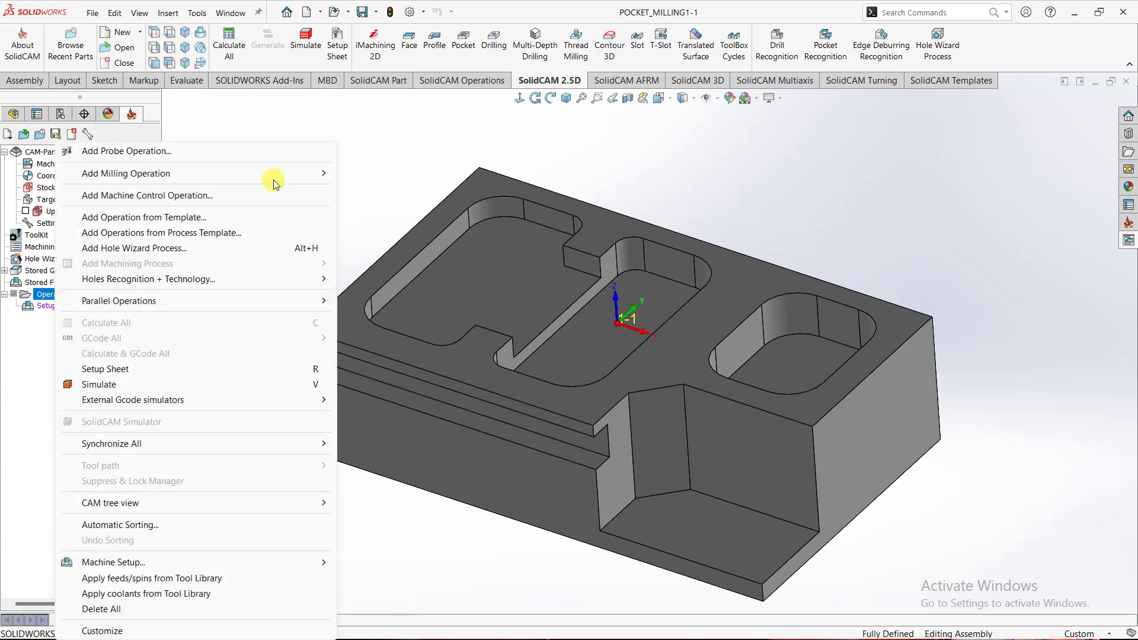
{"action": "mouse_move", "coordinate": [287, 172]}
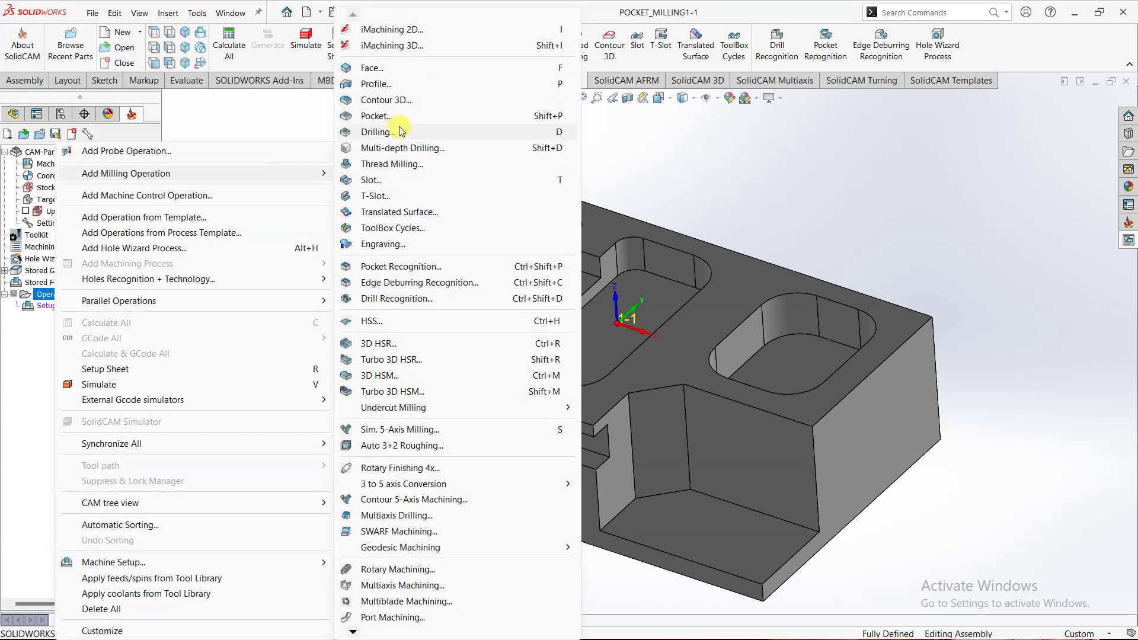
{"action": "left_click", "coordinate": [376, 116]}
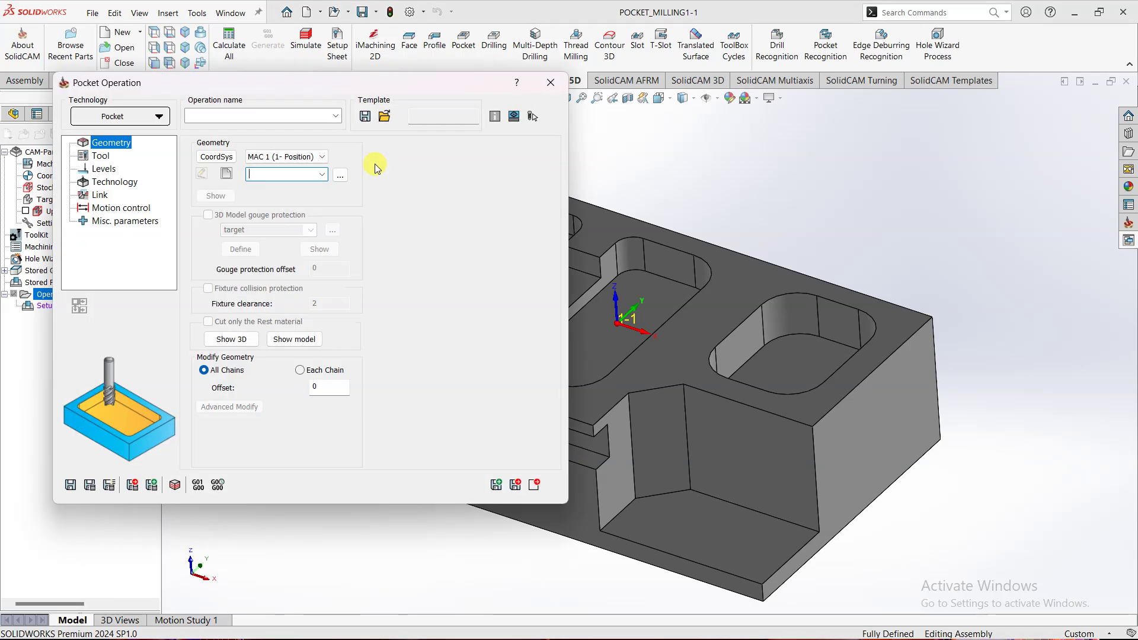
{"action": "left_click", "coordinate": [247, 118]}
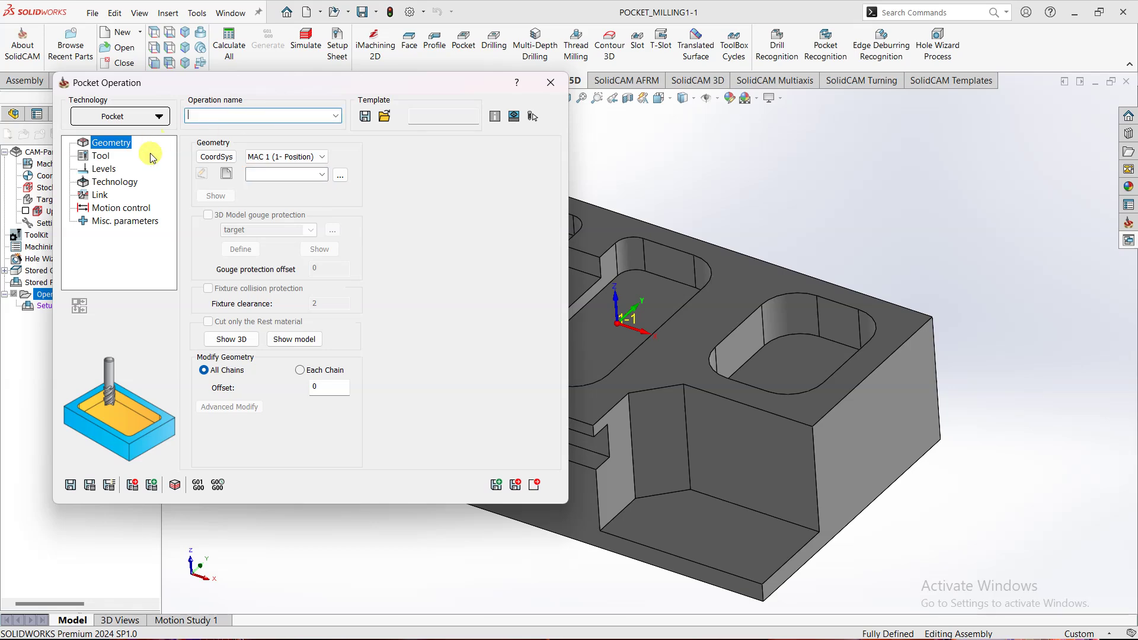
Add a new 6 mm END MILL, assign it to the pocket operation, and name the operation EM6_POCKET.
{"action": "left_click", "coordinate": [102, 160]}
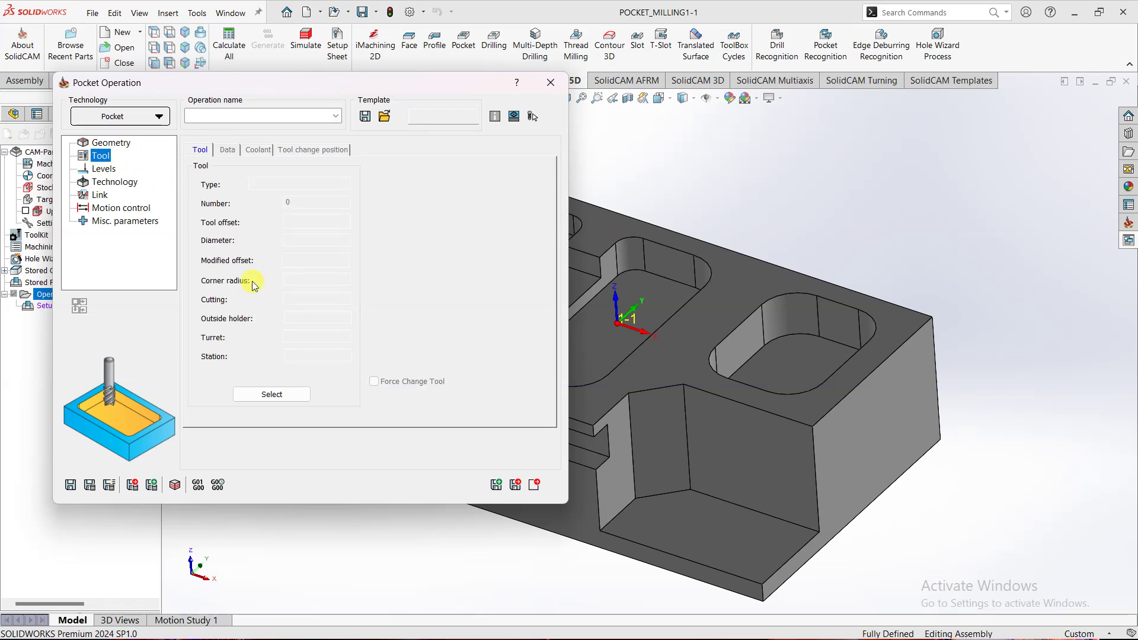
{"action": "left_click", "coordinate": [272, 394]}
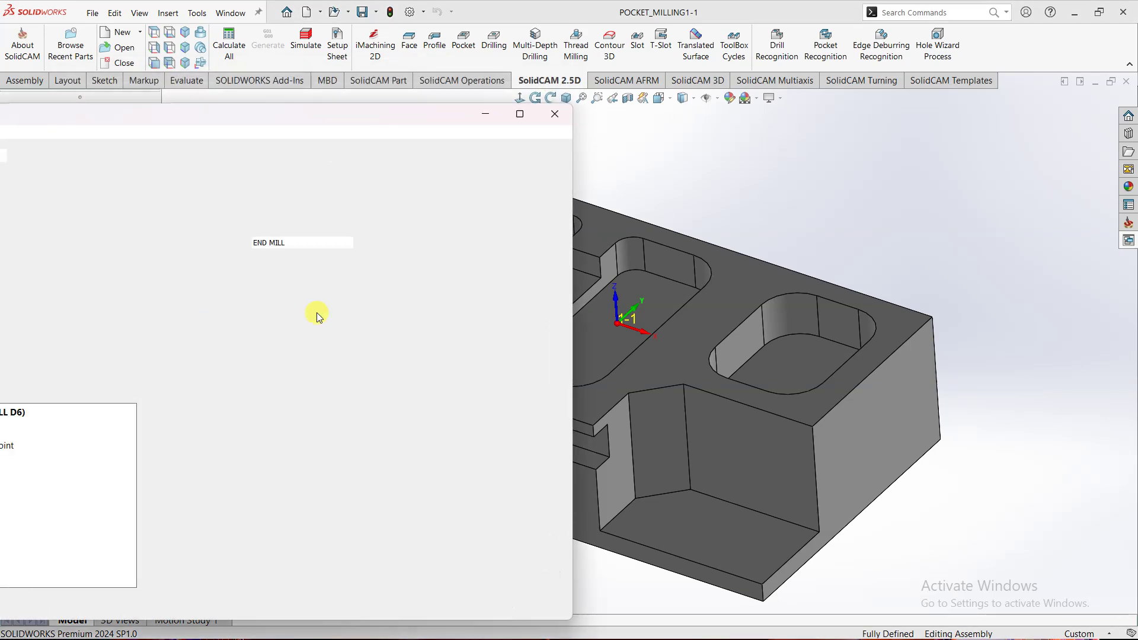
{"action": "left_click_drag", "start_coordinate": [303, 117], "coordinate": [515, 78]}
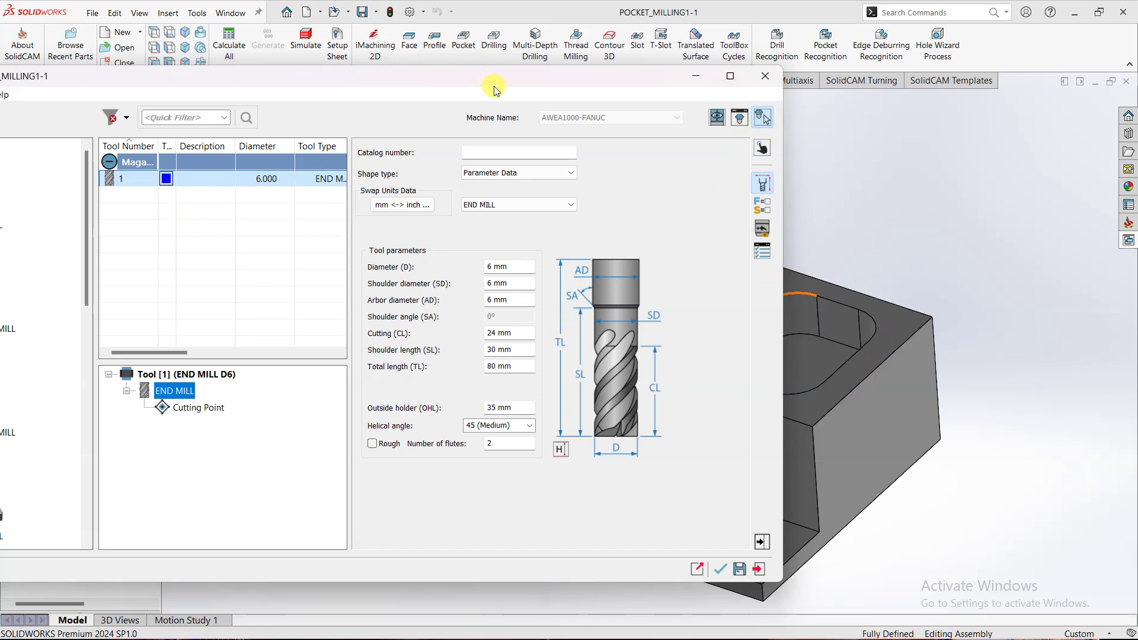
{"action": "left_click_drag", "start_coordinate": [496, 89], "coordinate": [619, 85]}
{"action": "left_click", "coordinate": [106, 197]}
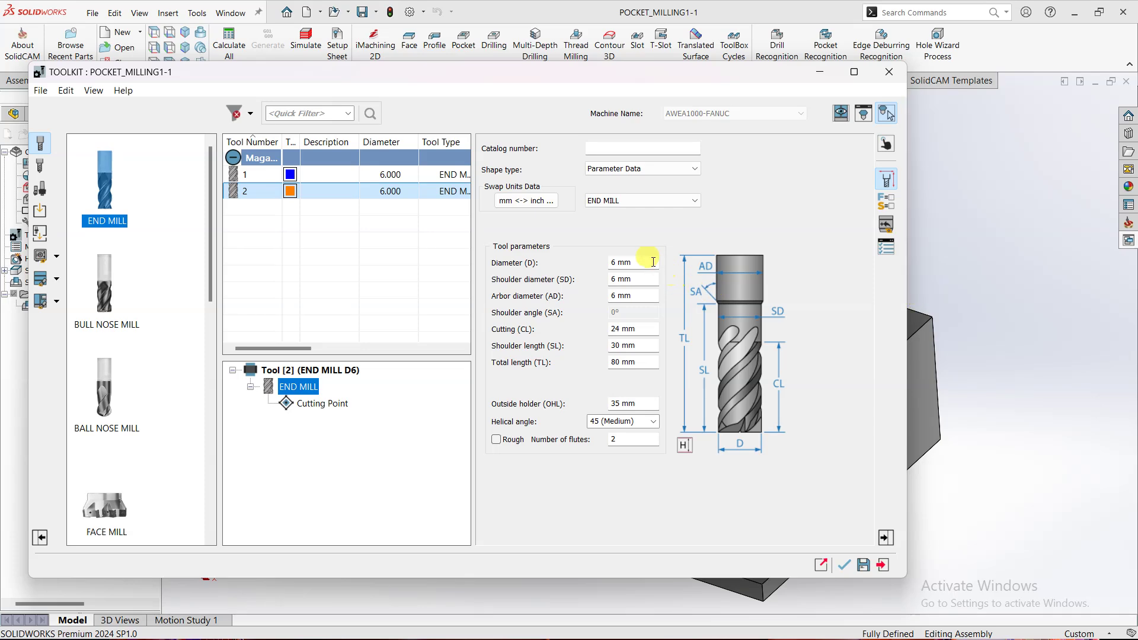
{"action": "left_click", "coordinate": [845, 567]}
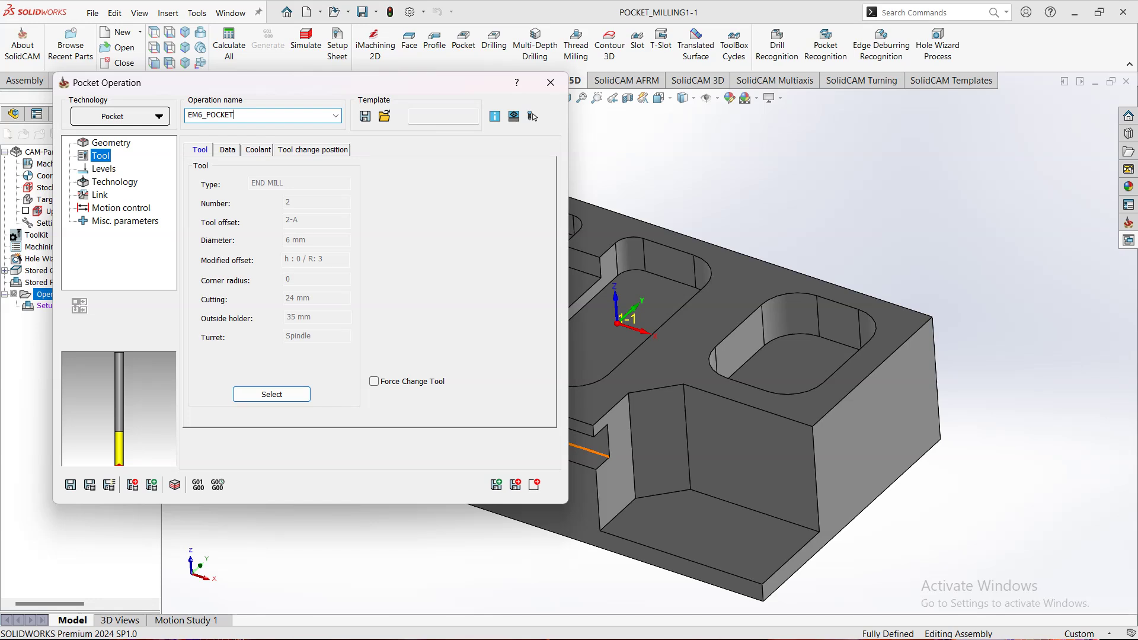
Select MAC 1 (1- Position) as the coordinate system for the pocket operation's geometry.
{"action": "left_click", "coordinate": [109, 143]}
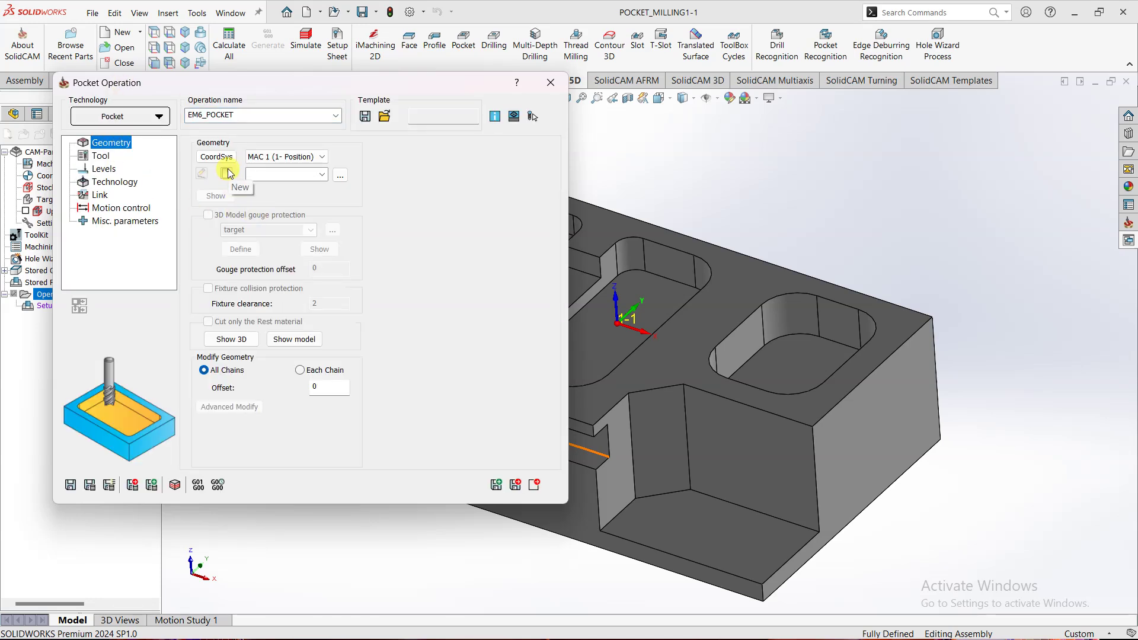
{"action": "left_click", "coordinate": [278, 169]}
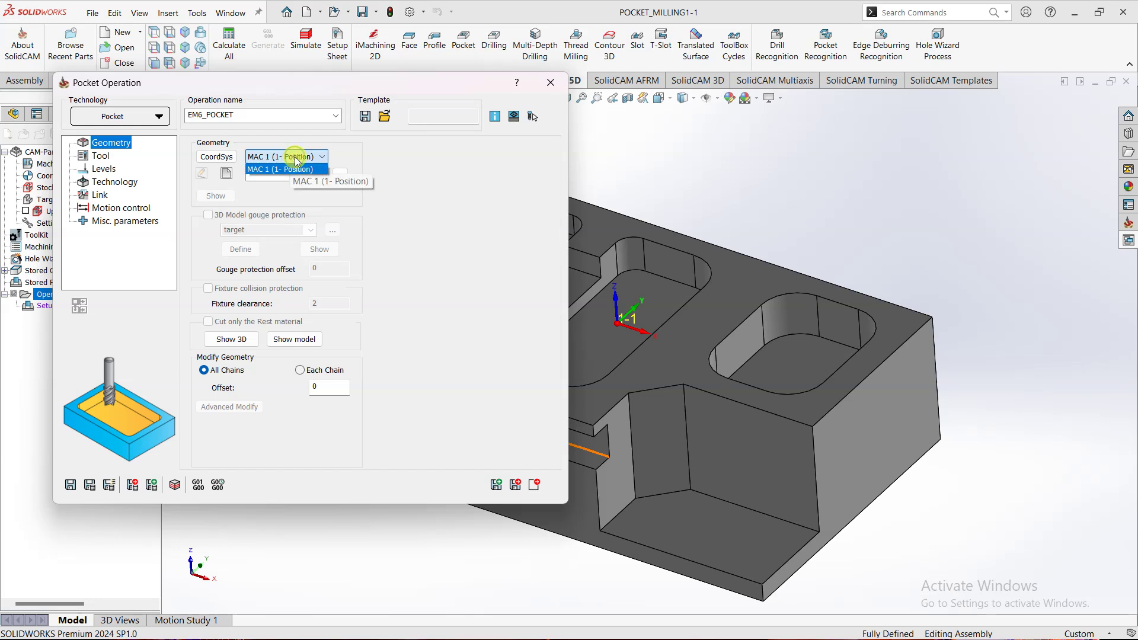
{"action": "left_click", "coordinate": [278, 170]}
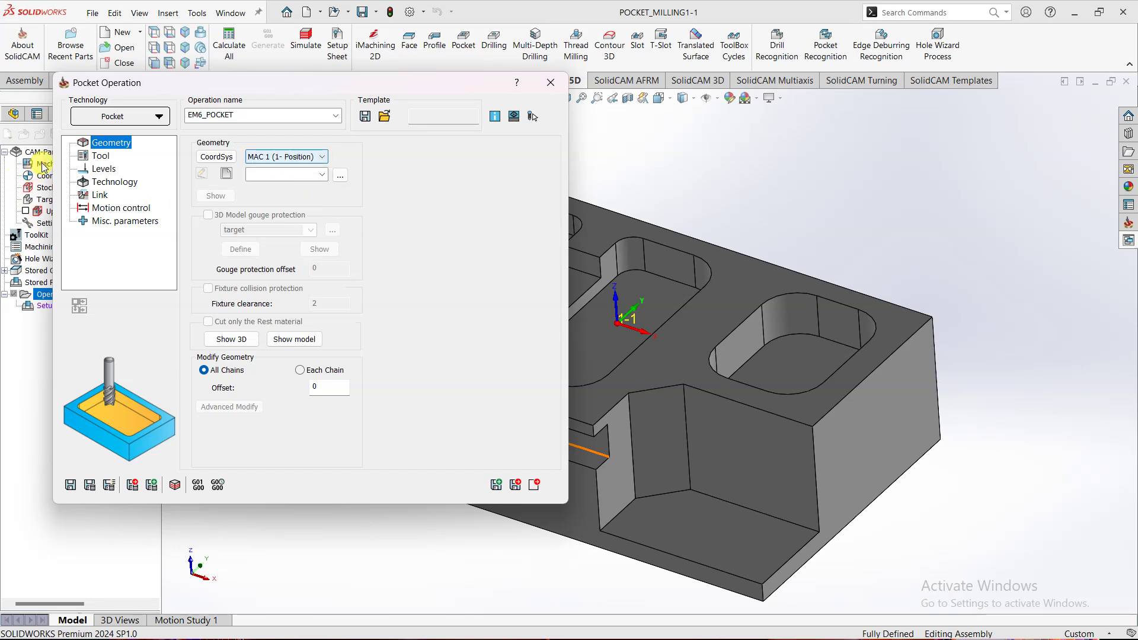
{"action": "left_click_drag", "start_coordinate": [153, 84], "coordinate": [205, 83]}
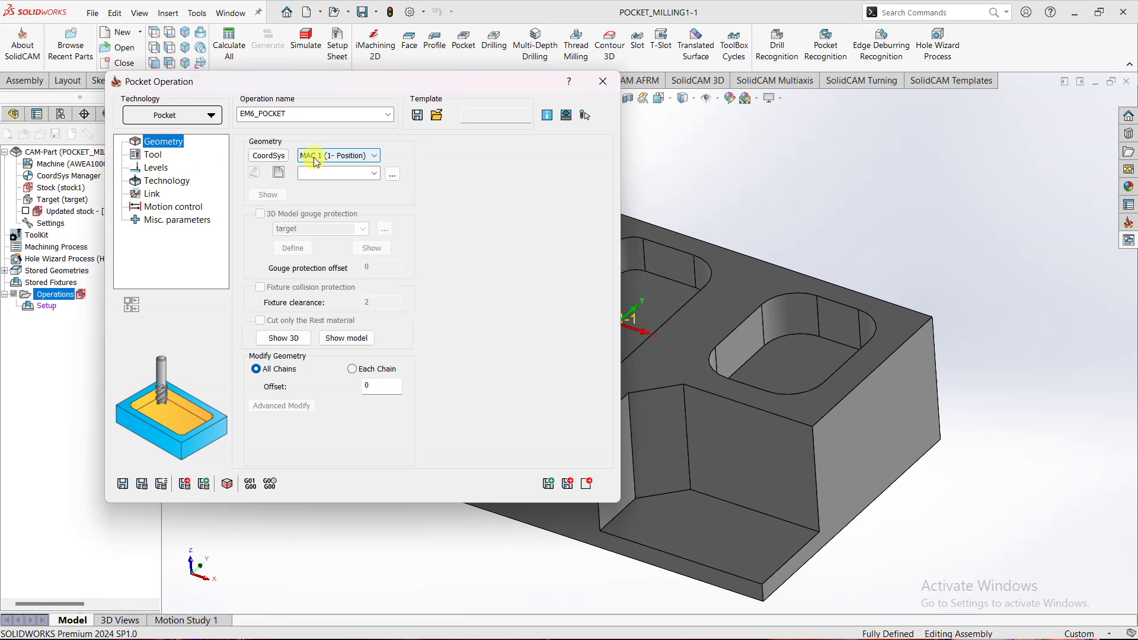
{"action": "left_click", "coordinate": [375, 157]}
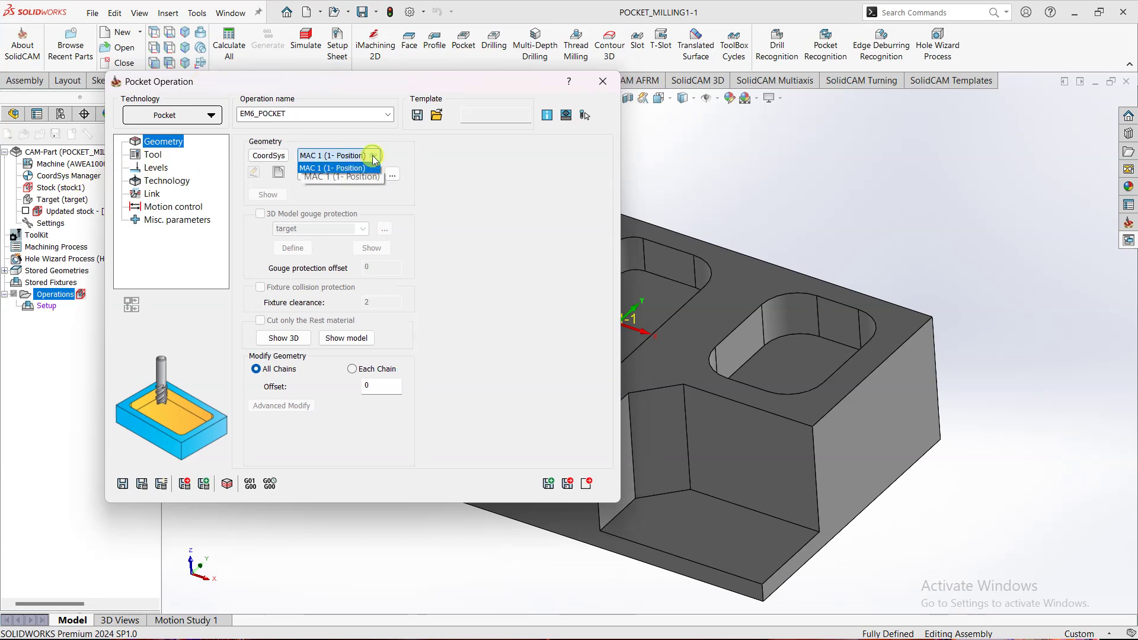
{"action": "left_click", "coordinate": [380, 156]}
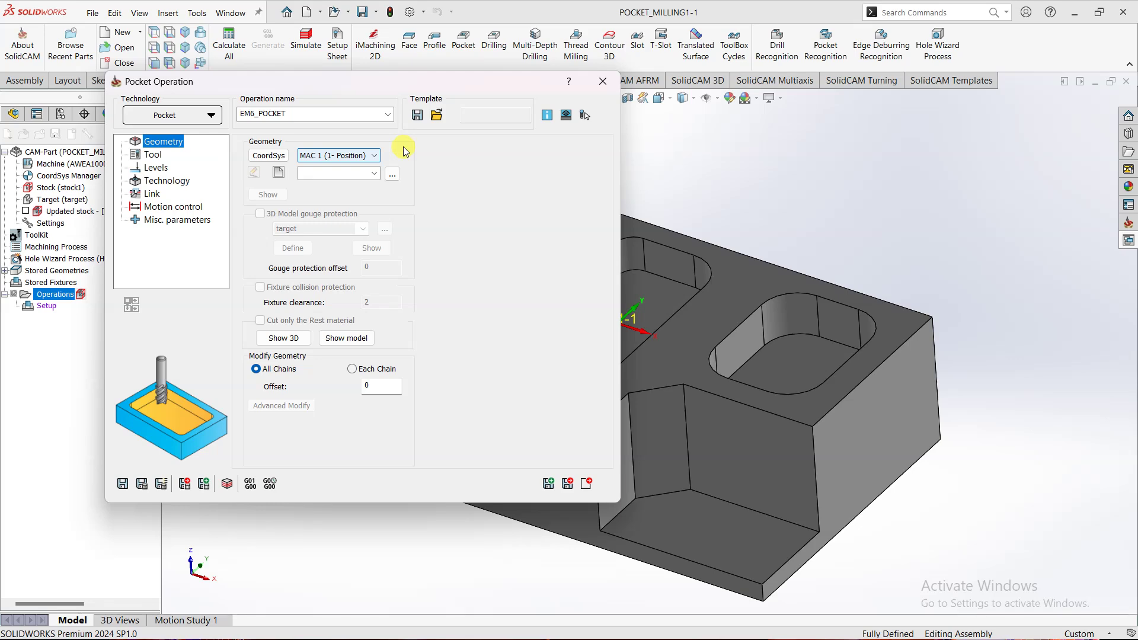
Define a new geometry for the pocket operation by chaining the floor face of the open corner pocket and accept the chain.
{"action": "left_click", "coordinate": [279, 173]}
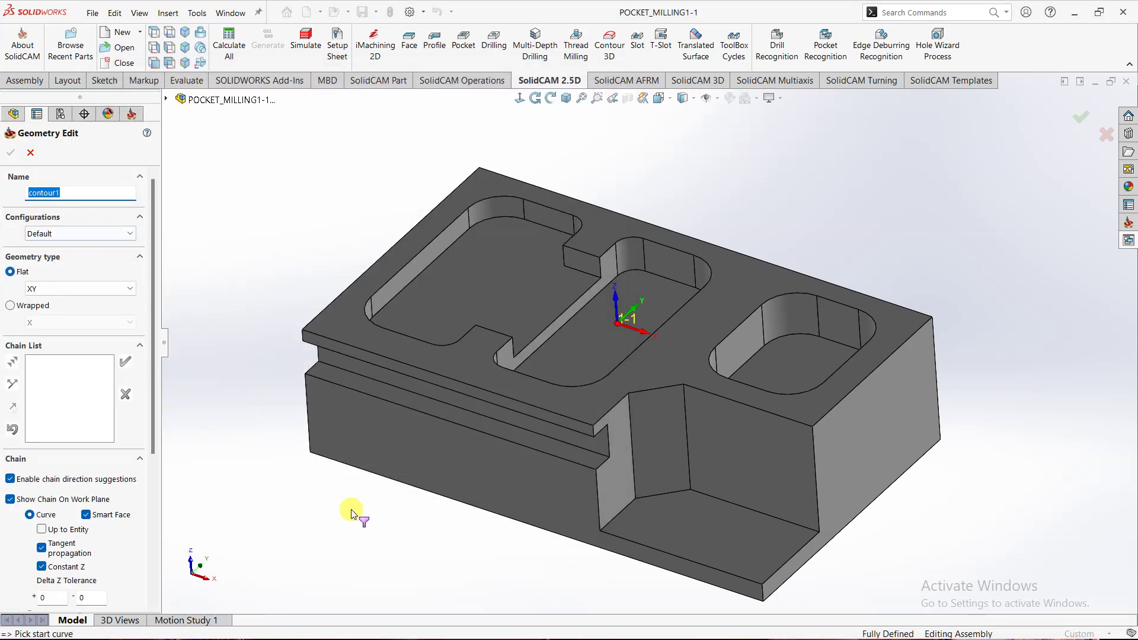
{"action": "left_click", "coordinate": [656, 544]}
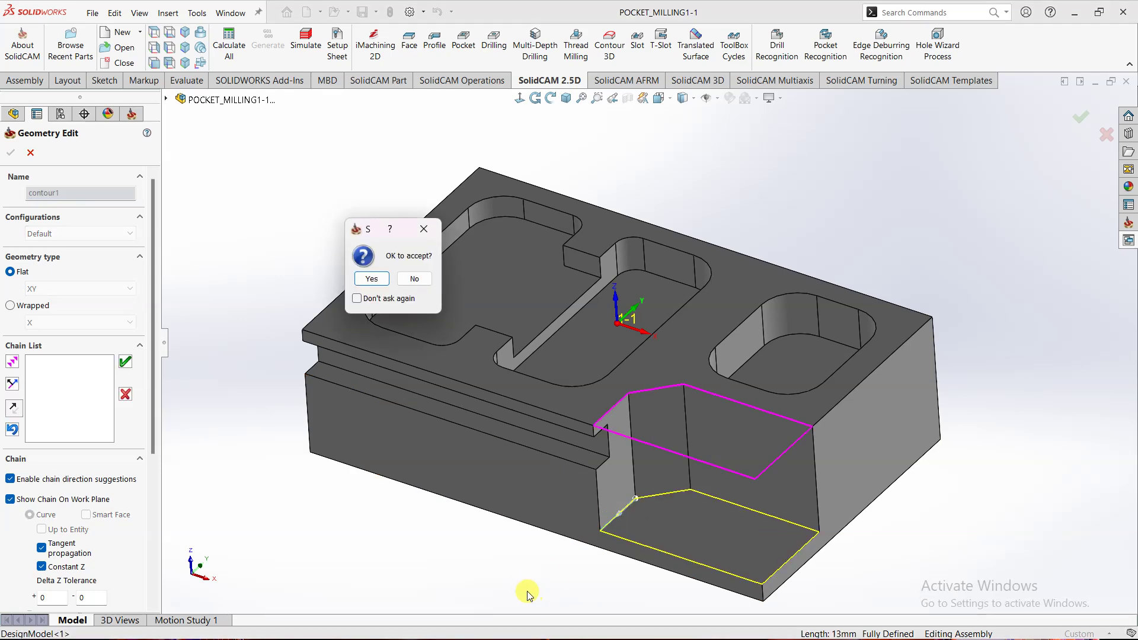
{"action": "left_click", "coordinate": [372, 278]}
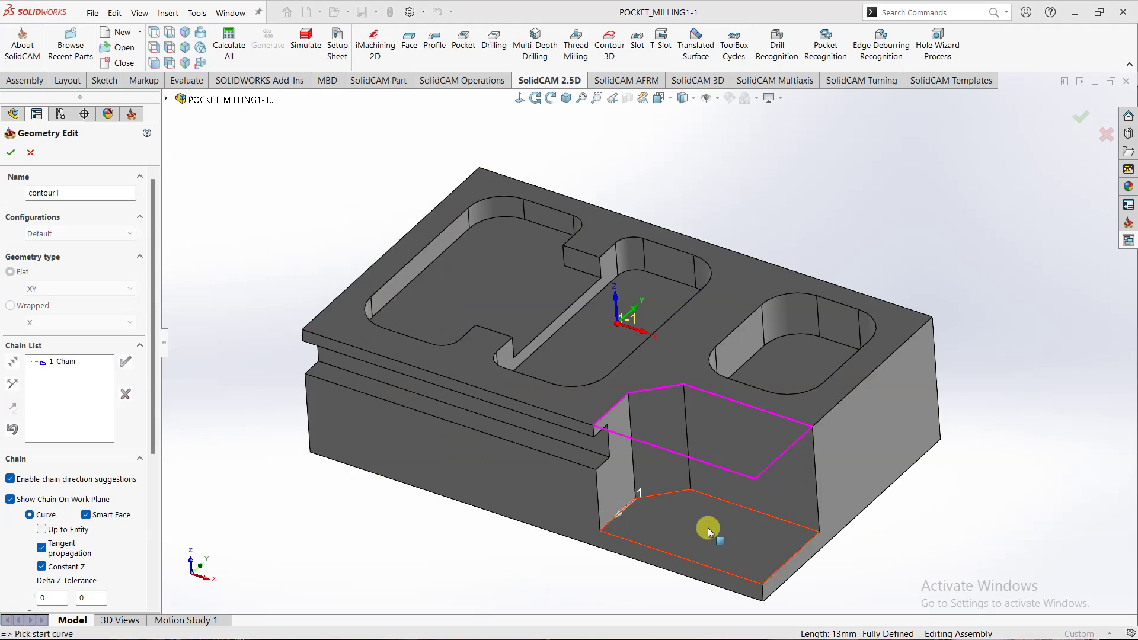
Mark the two outer edges of the corner pocket's chain as open edges and accept the geometry.
{"action": "left_click_drag", "start_coordinate": [153, 292], "coordinate": [155, 377]}
{"action": "scroll", "coordinate": [830, 593], "scroll_direction": "down", "scroll_amount": 4}
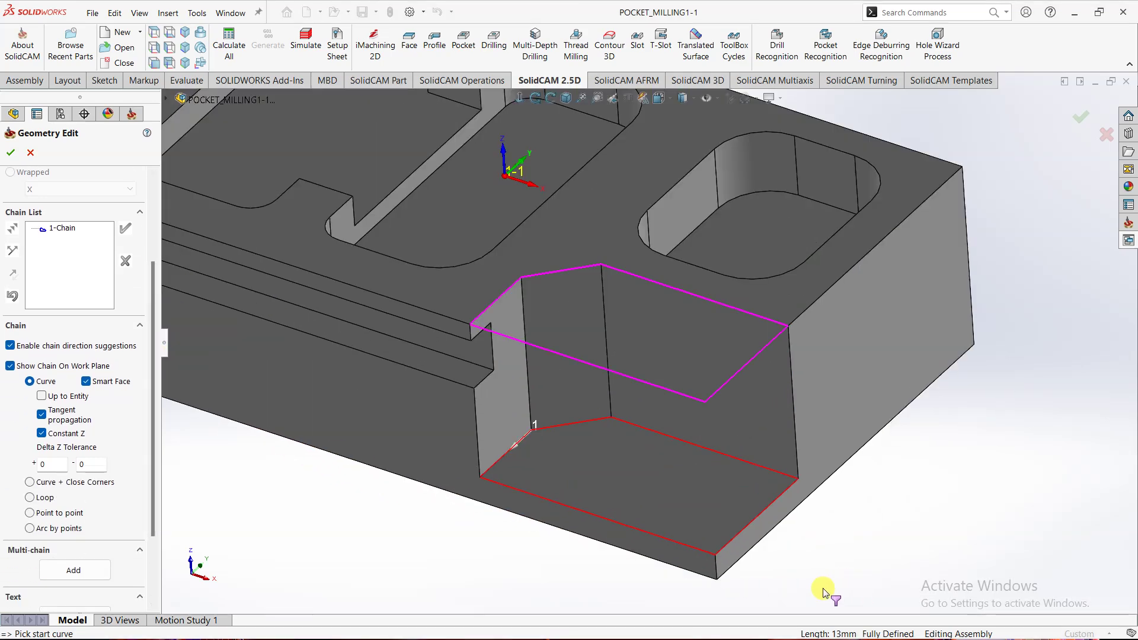
{"action": "left_click", "coordinate": [62, 229]}
{"action": "right_click", "coordinate": [64, 233]}
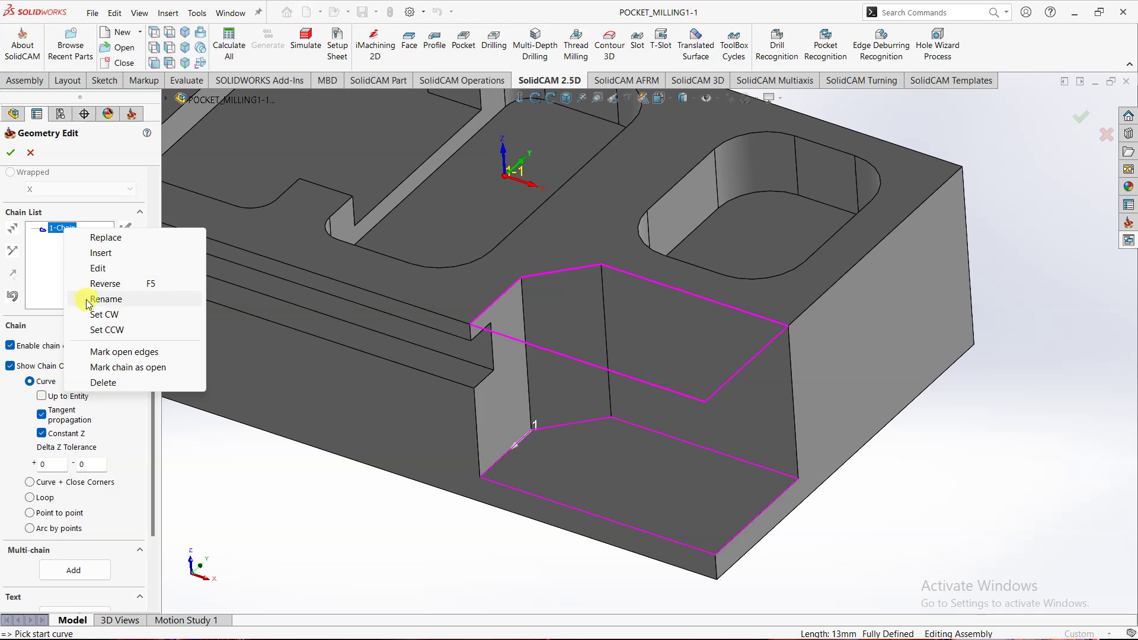
{"action": "left_click", "coordinate": [89, 352]}
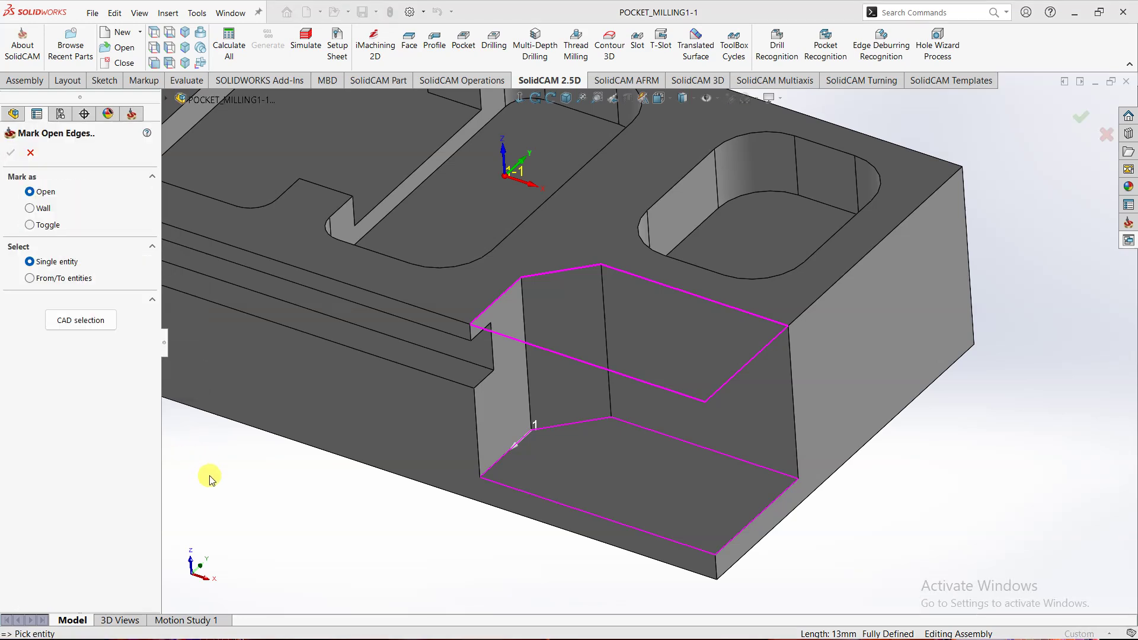
{"action": "left_click", "coordinate": [648, 532]}
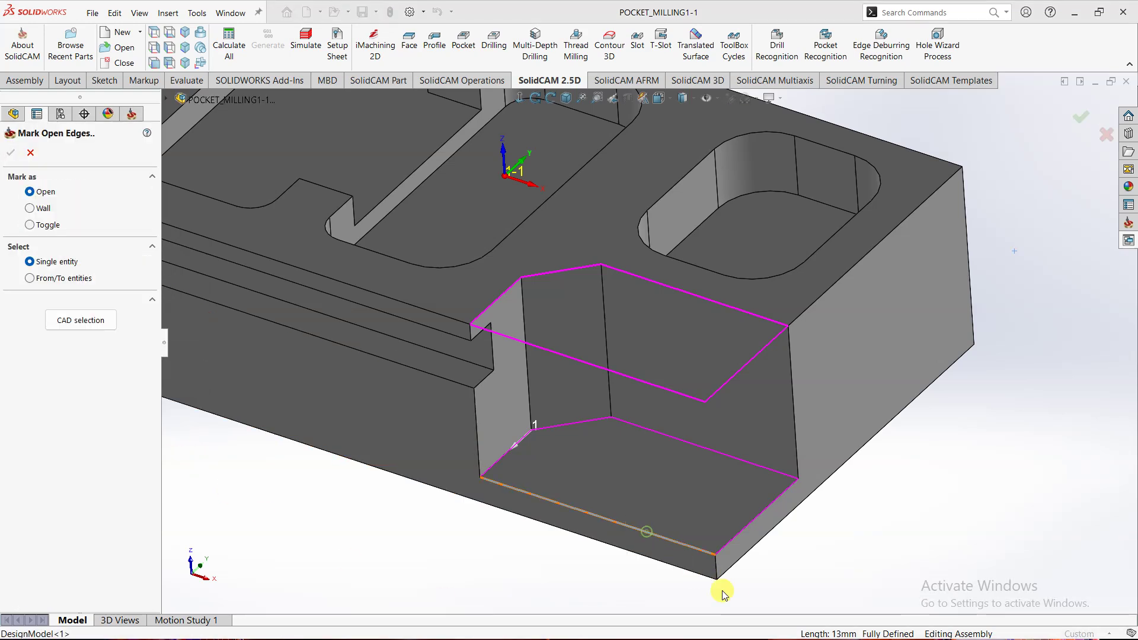
{"action": "left_click", "coordinate": [748, 524]}
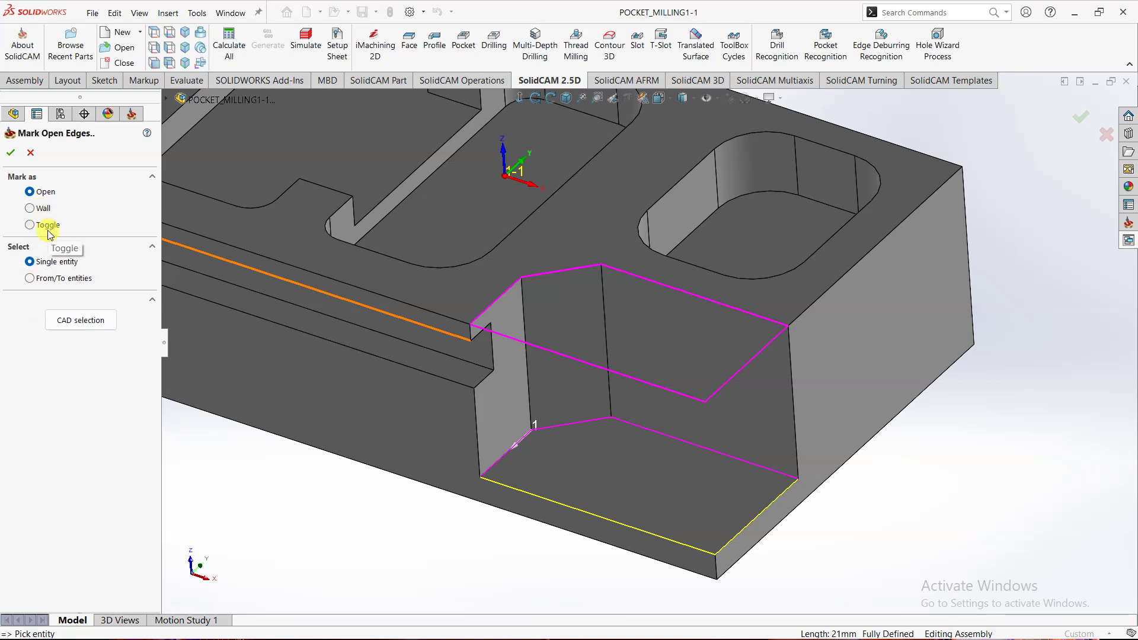
{"action": "left_click", "coordinate": [11, 153]}
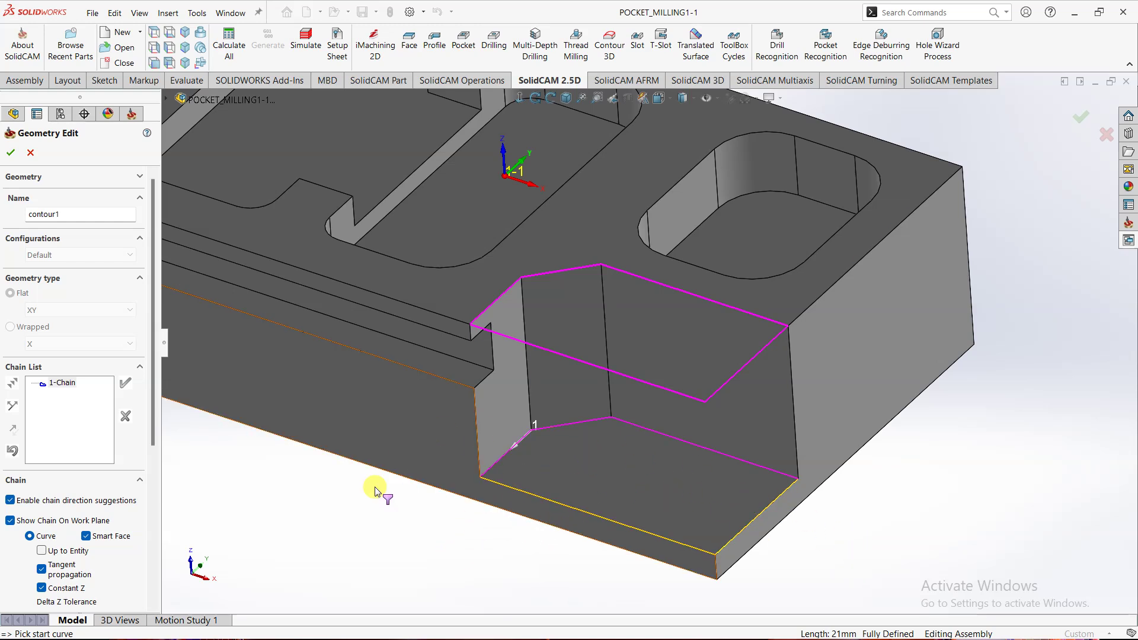
{"action": "left_click", "coordinate": [11, 153]}
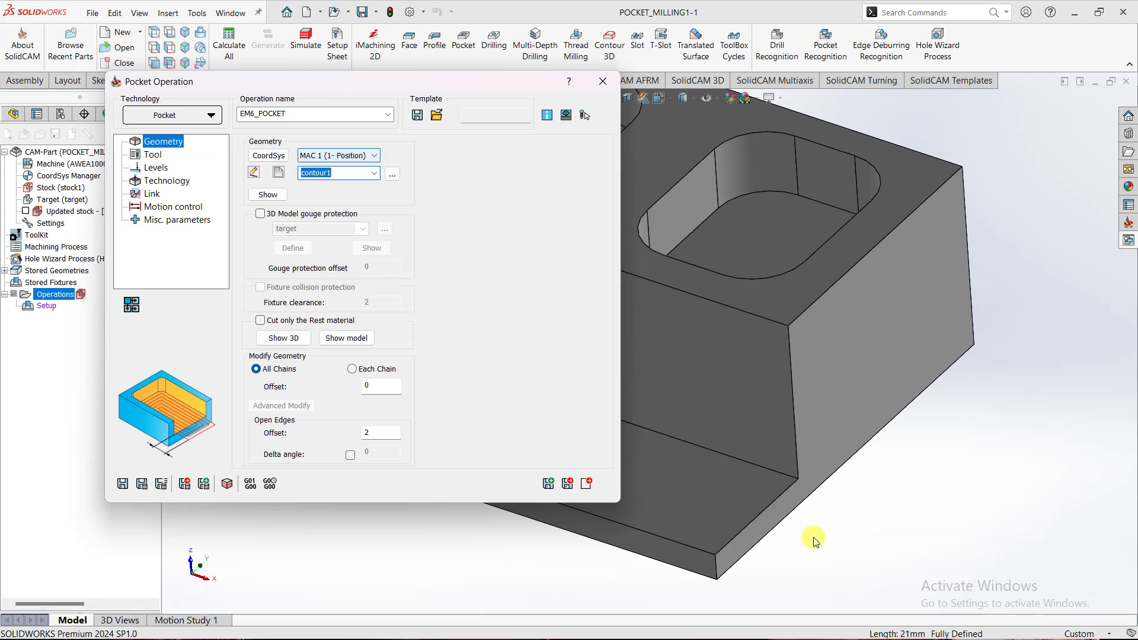
Set the operation's clearance level to 10 and pick the part's top face as the upper level.
{"action": "left_click", "coordinate": [155, 168]}
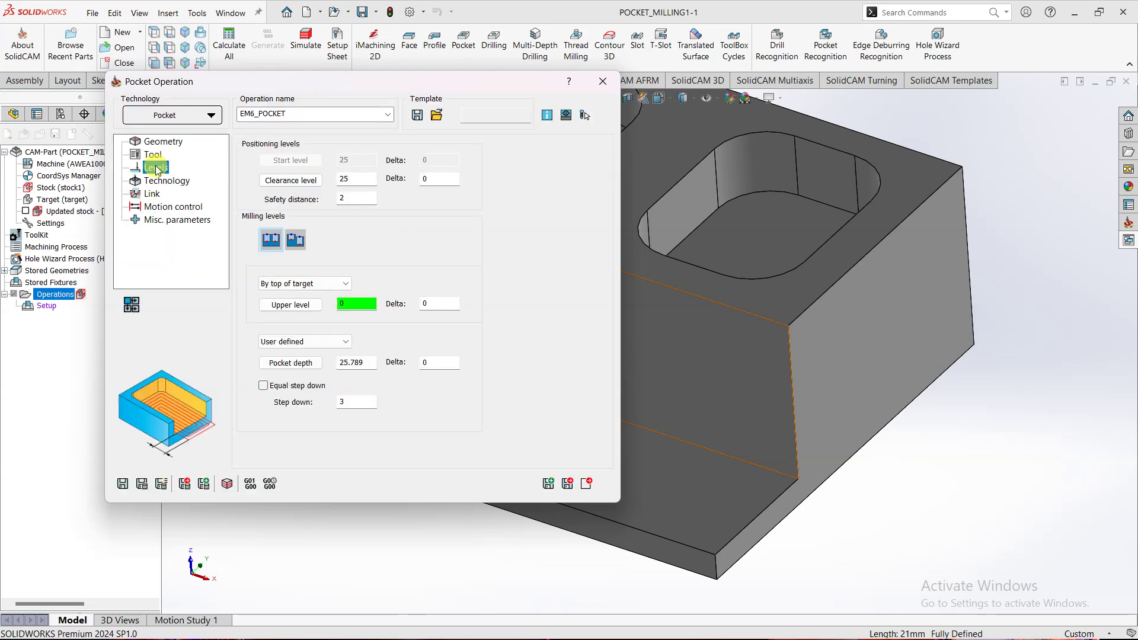
{"action": "left_click", "coordinate": [354, 181]}
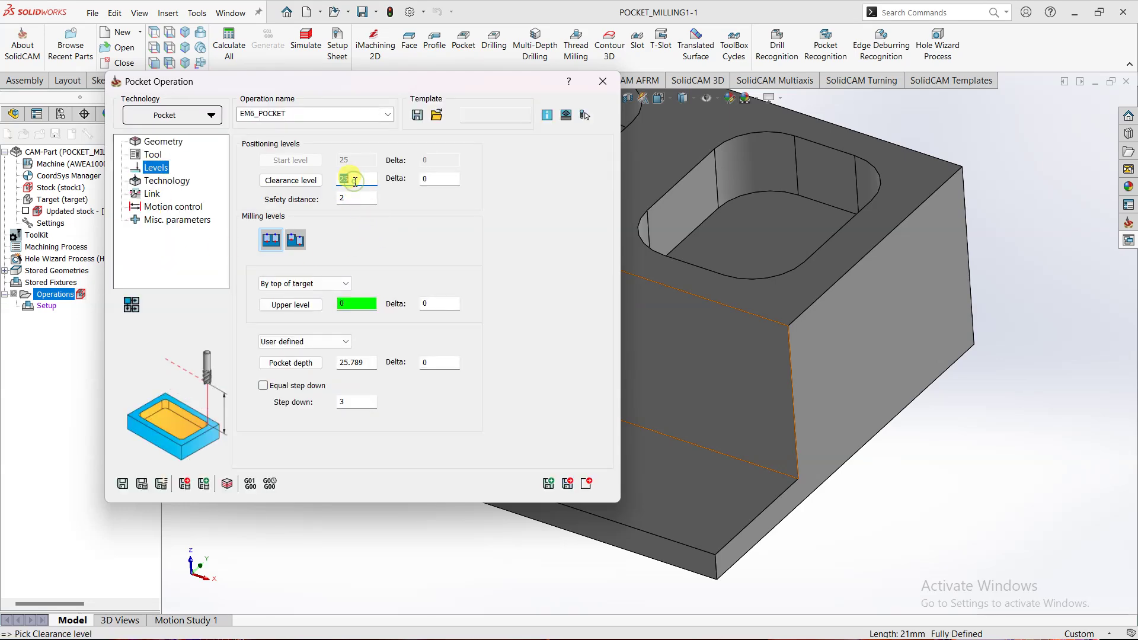
{"action": "type", "text": "10"}
{"action": "left_click", "coordinate": [356, 198]}
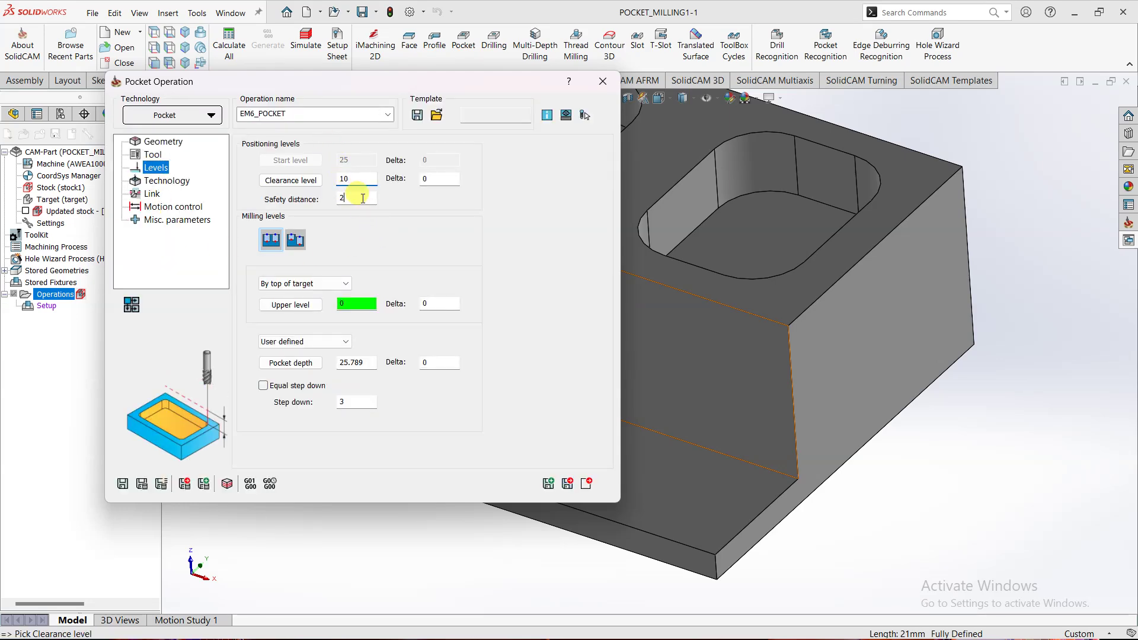
{"action": "left_click", "coordinate": [313, 306]}
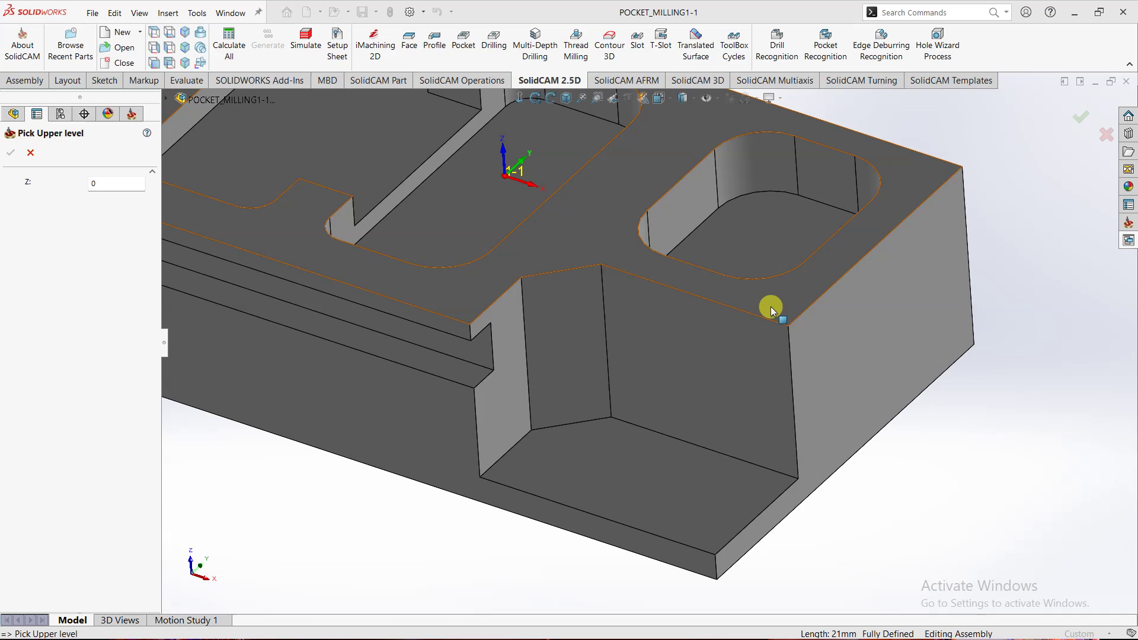
{"action": "left_click", "coordinate": [772, 309]}
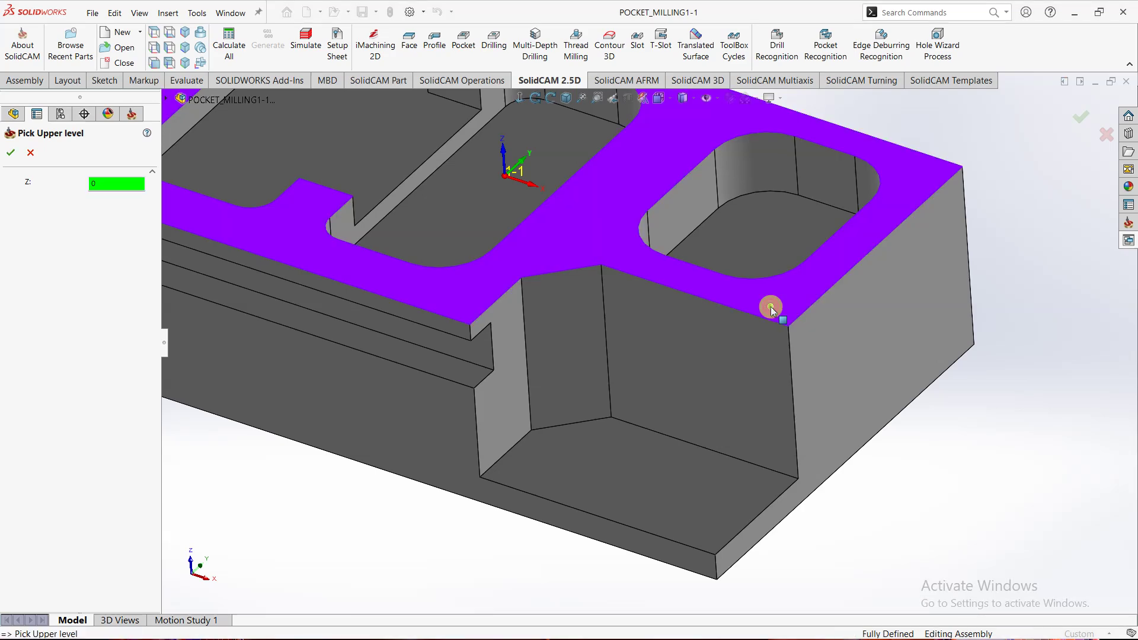
{"action": "left_click", "coordinate": [11, 152]}
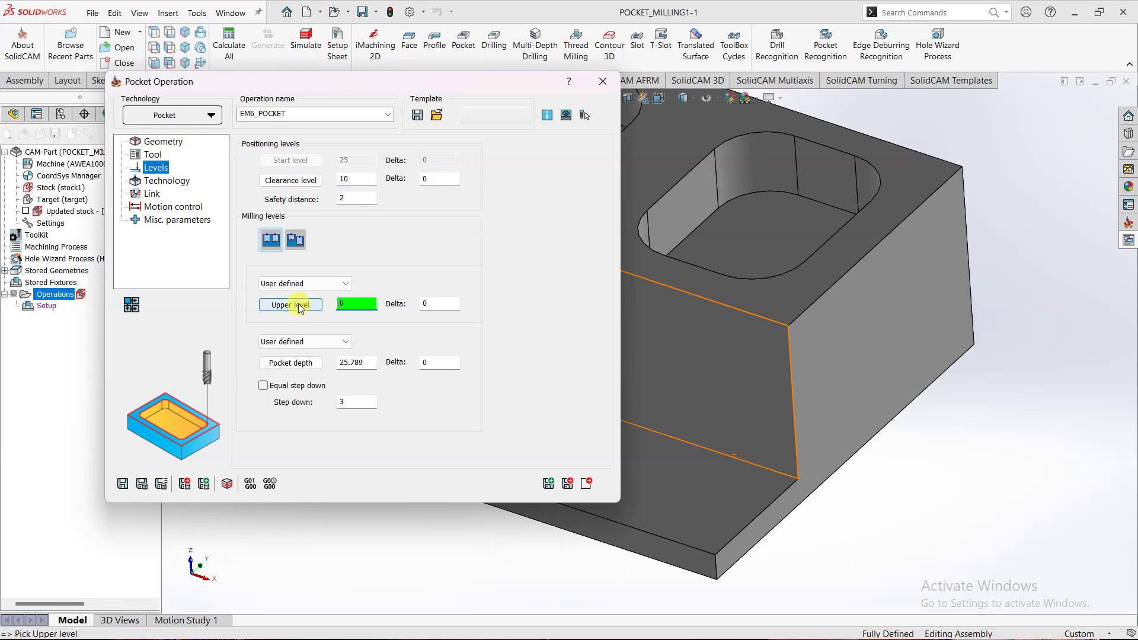
Pick the corner pocket's floor face as the pocket depth and set the step down to 1.0.
{"action": "left_click", "coordinate": [291, 363]}
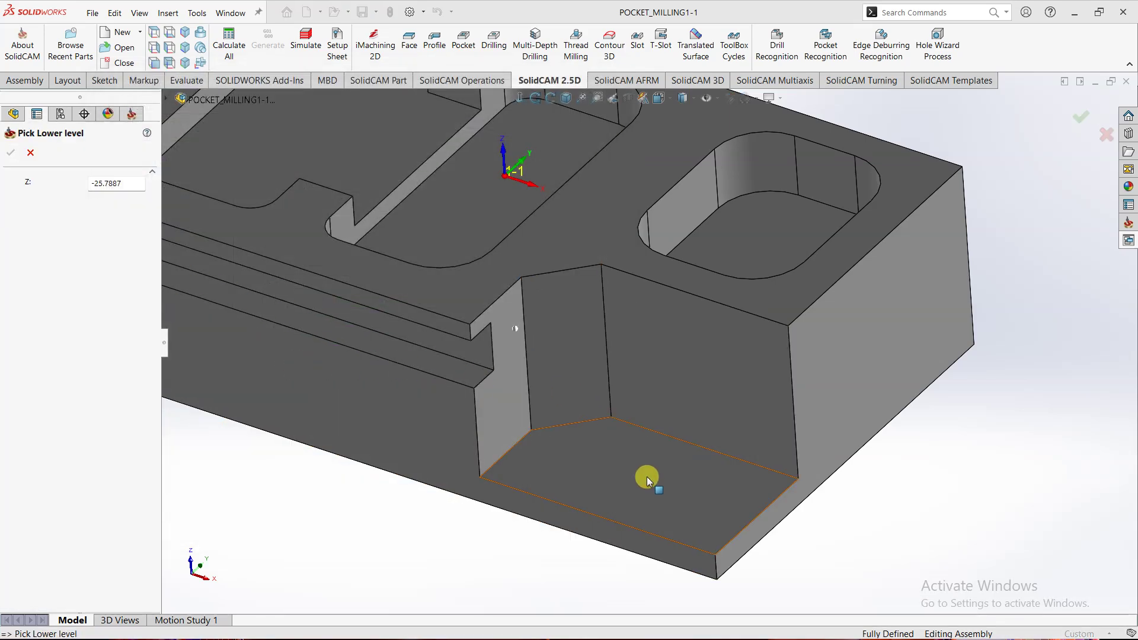
{"action": "left_click", "coordinate": [647, 477]}
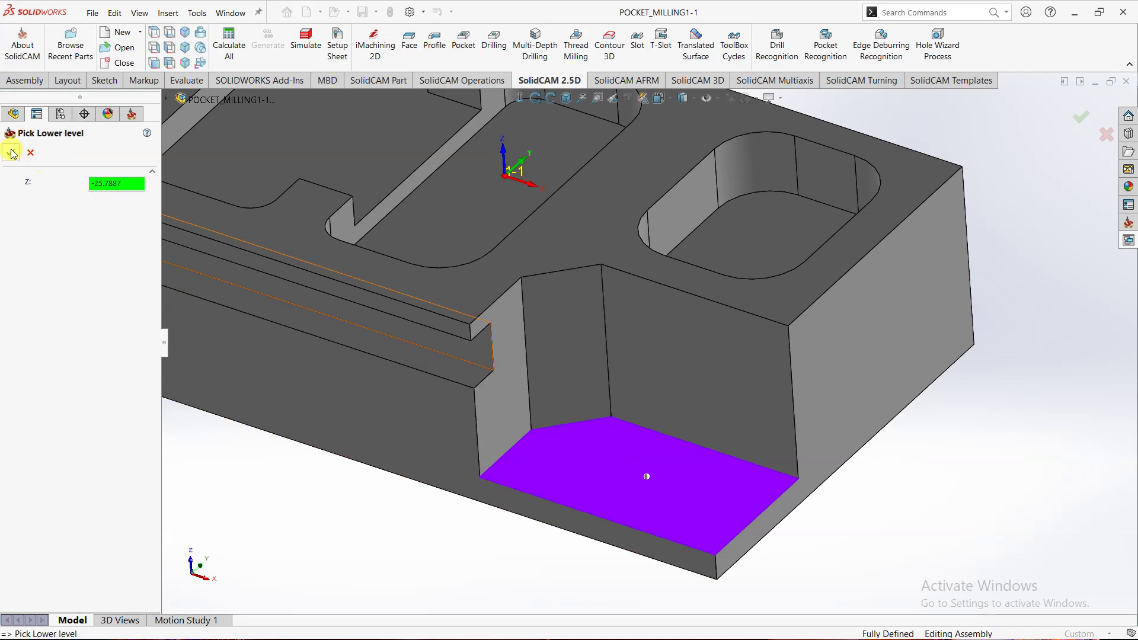
{"action": "left_click", "coordinate": [12, 154]}
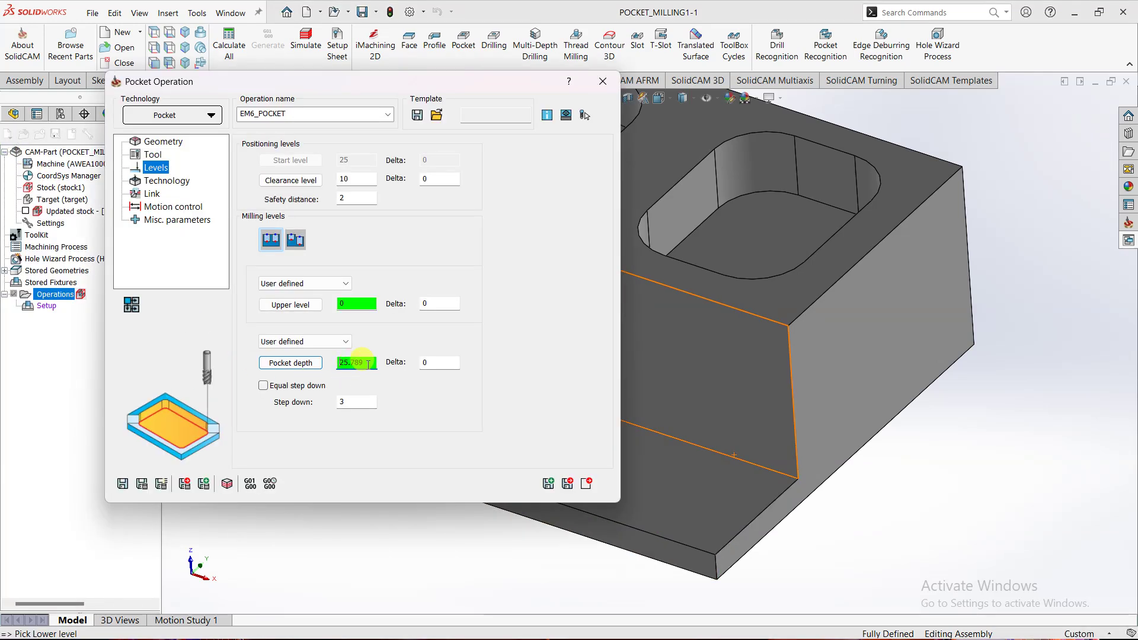
{"action": "double_click", "coordinate": [349, 402]}
{"action": "type", "text": "1"}
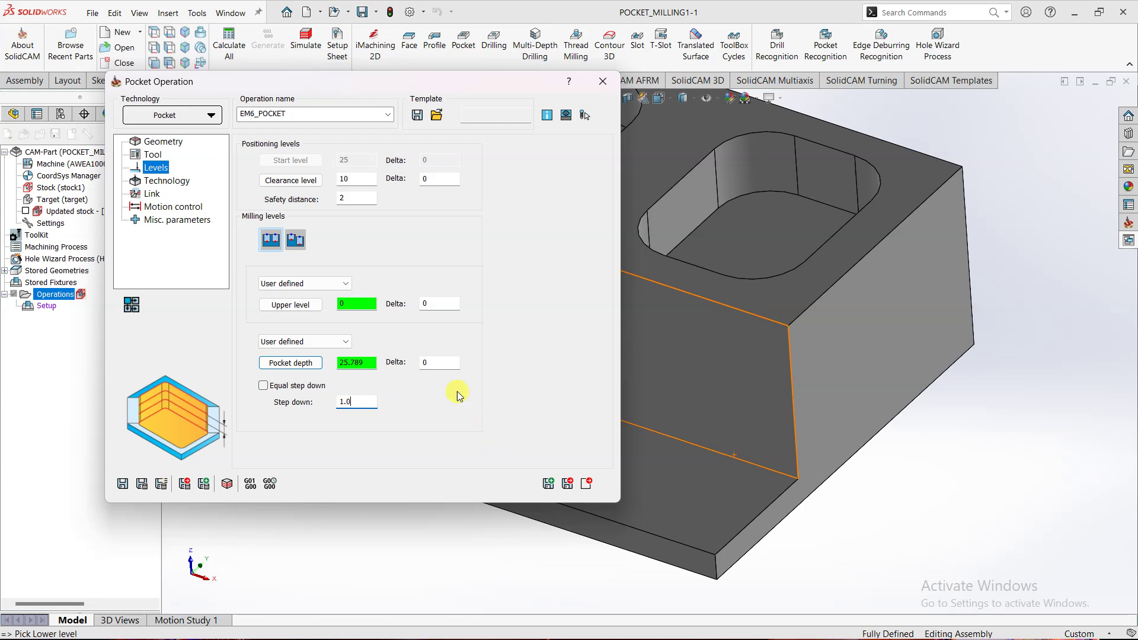
Set the pocket's wall and floor offsets to 0.1 and the island offset to 0.
{"action": "left_click", "coordinate": [165, 181]}
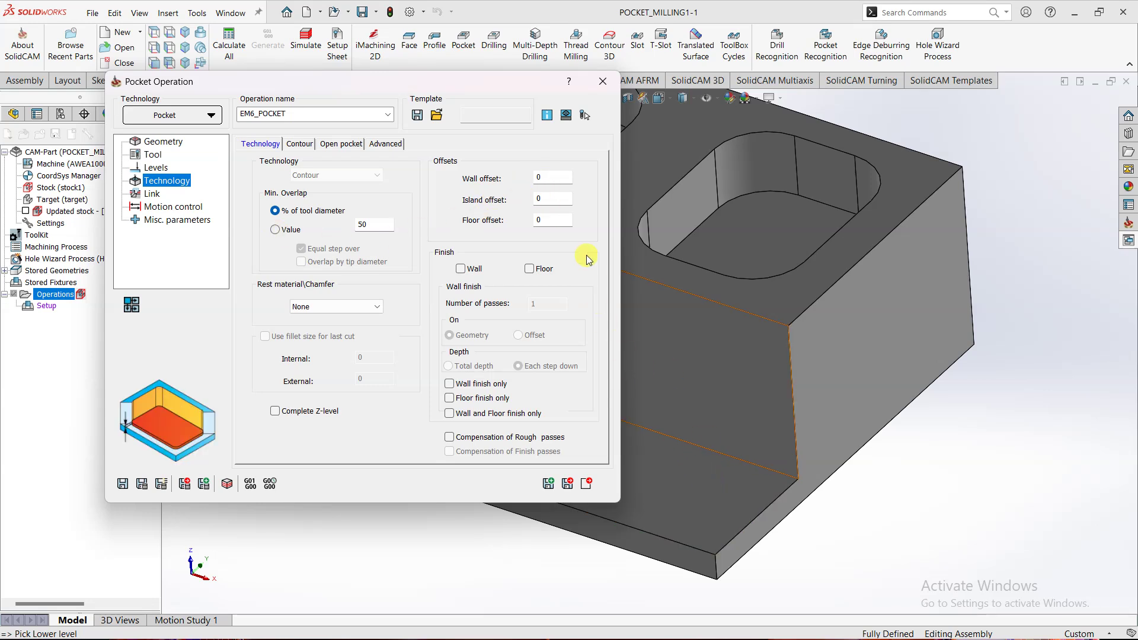
{"action": "left_click", "coordinate": [550, 176]}
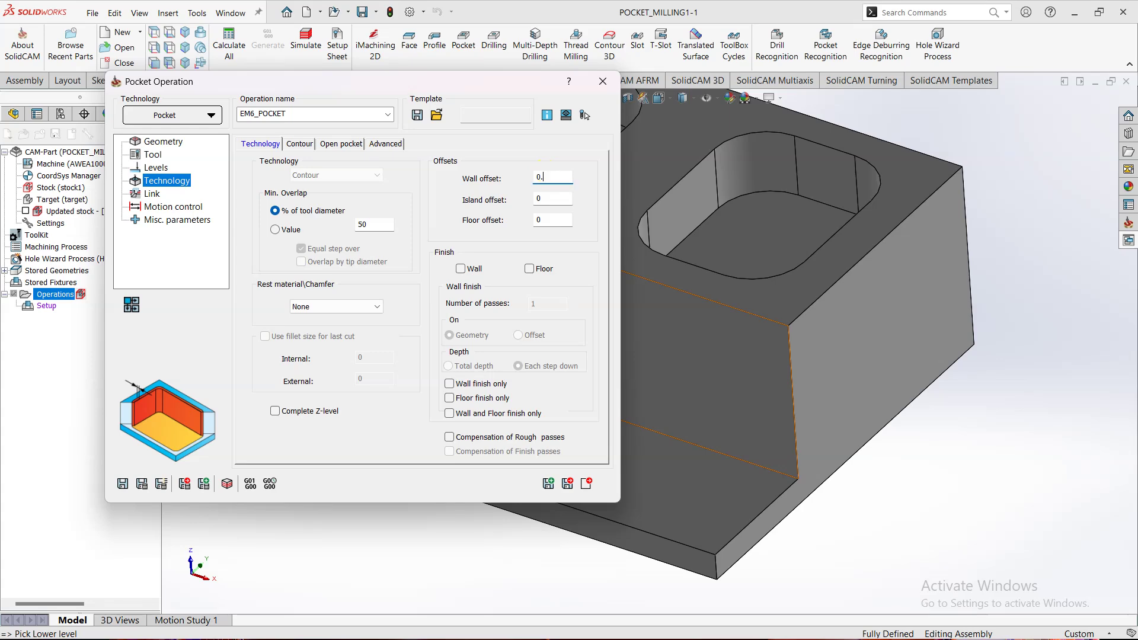
{"action": "left_click", "coordinate": [551, 220]}
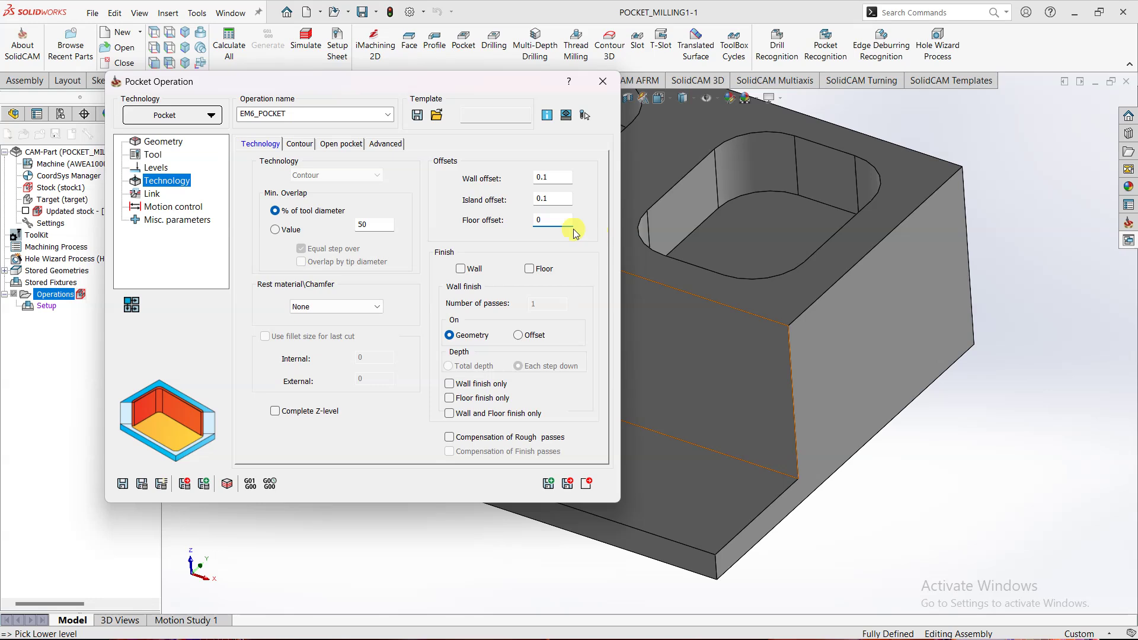
{"action": "type", "text": "0.1"}
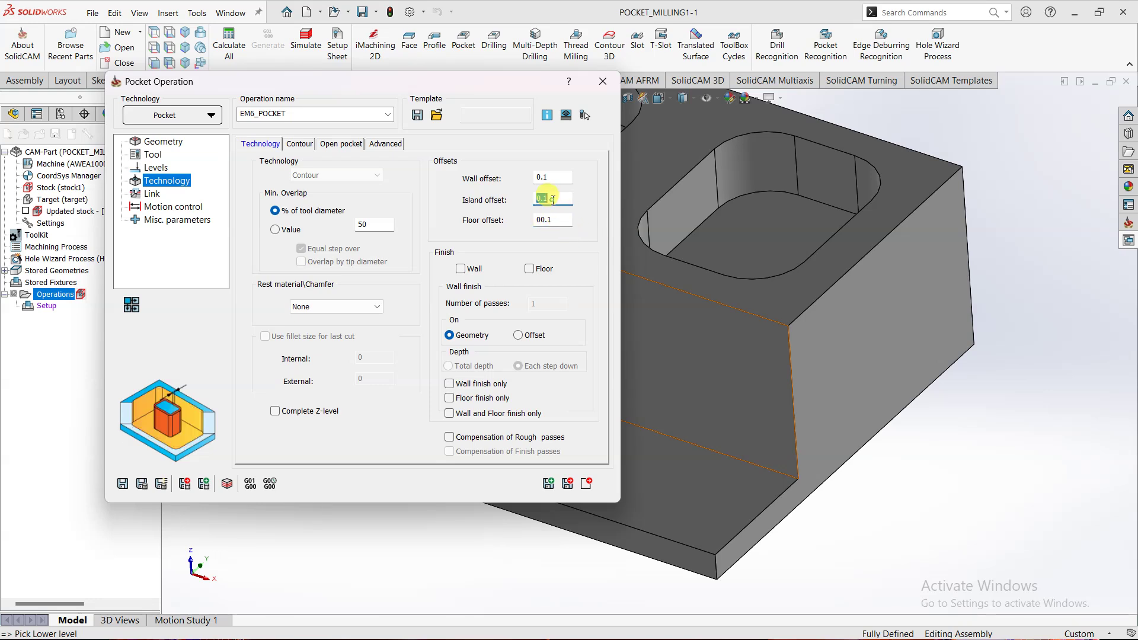
{"action": "double_click", "coordinate": [551, 220]}
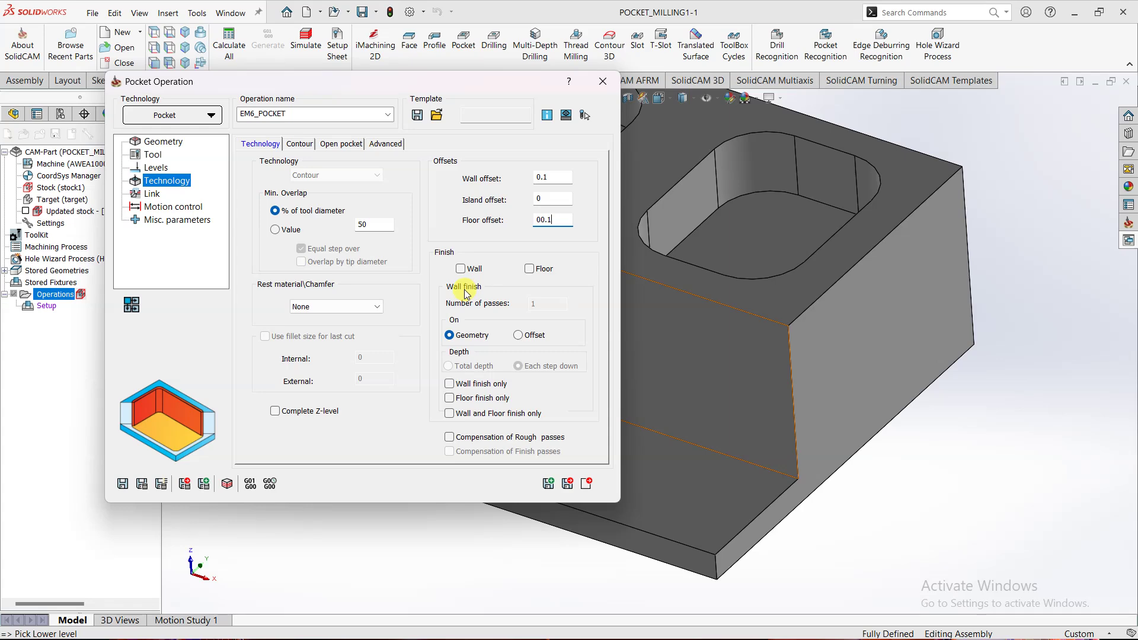
Choose the One way profile strategy for machining the open pocket.
{"action": "left_click", "coordinate": [300, 145]}
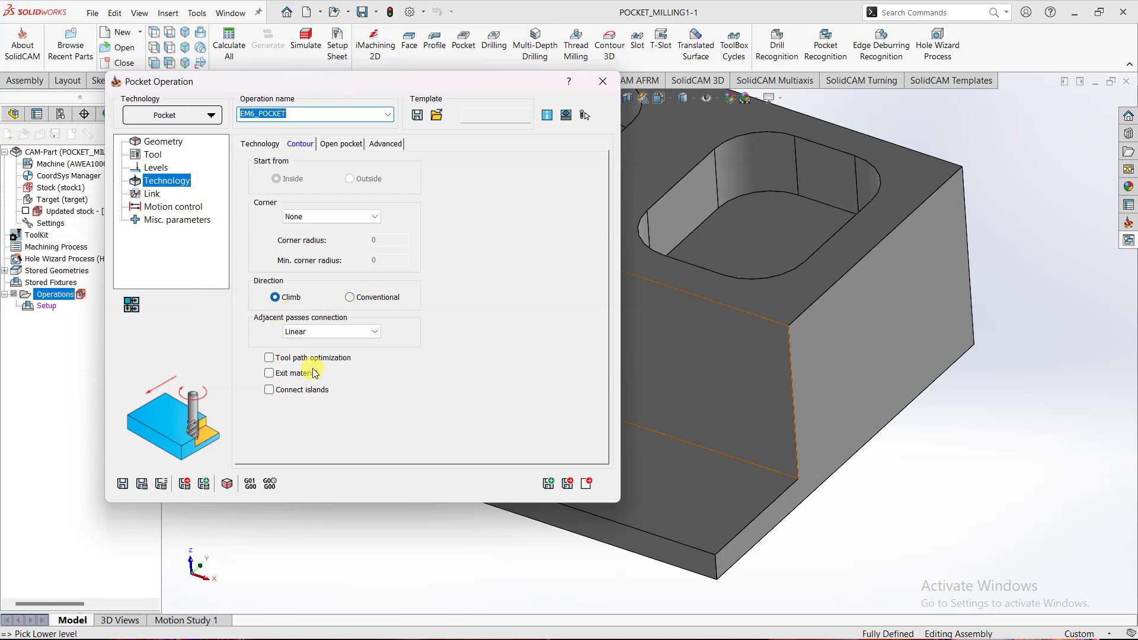
{"action": "left_click", "coordinate": [342, 144]}
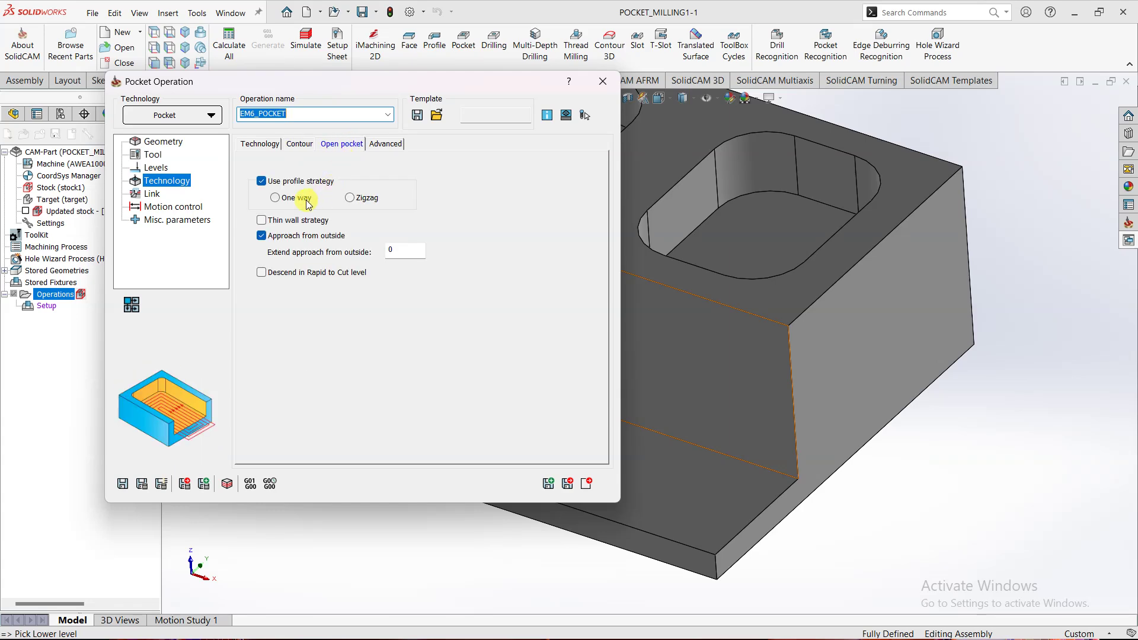
{"action": "left_click", "coordinate": [363, 200]}
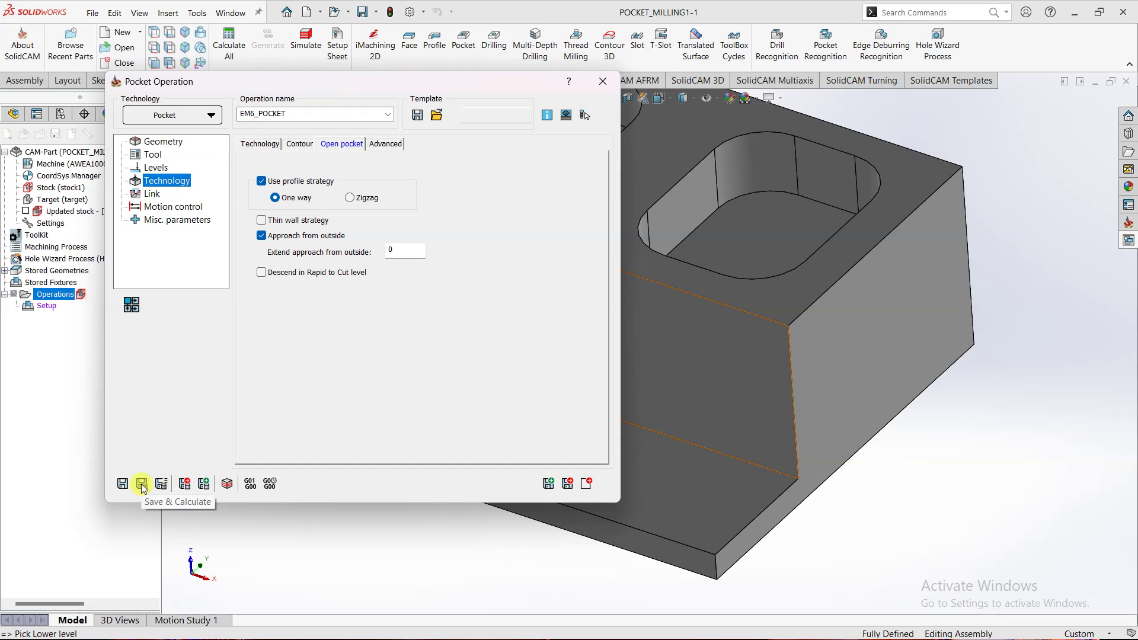
Set the lead in to Arc with the lead out the same as the lead in, and save and calculate the operation.
{"action": "left_click", "coordinate": [151, 194]}
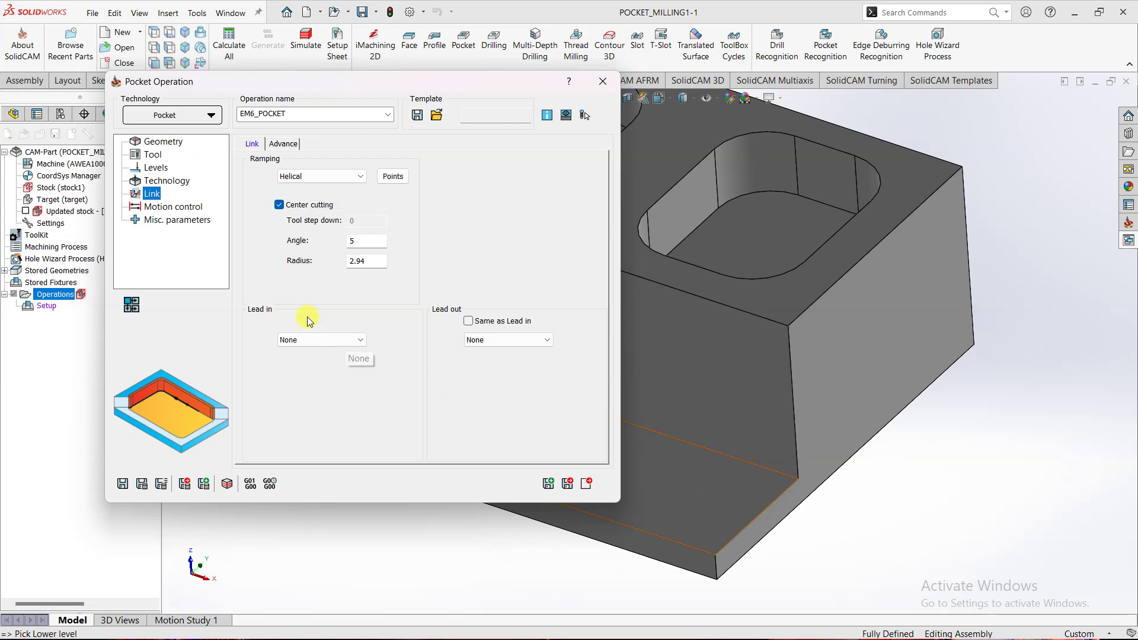
{"action": "left_click", "coordinate": [311, 341]}
{"action": "left_click", "coordinate": [309, 371]}
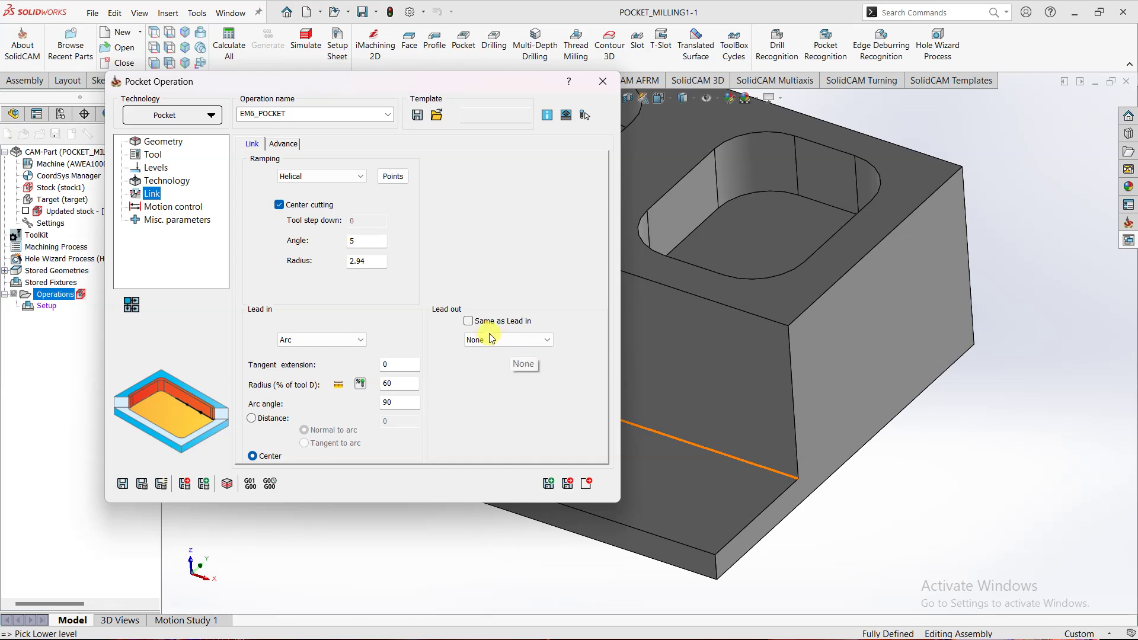
{"action": "left_click", "coordinate": [469, 320]}
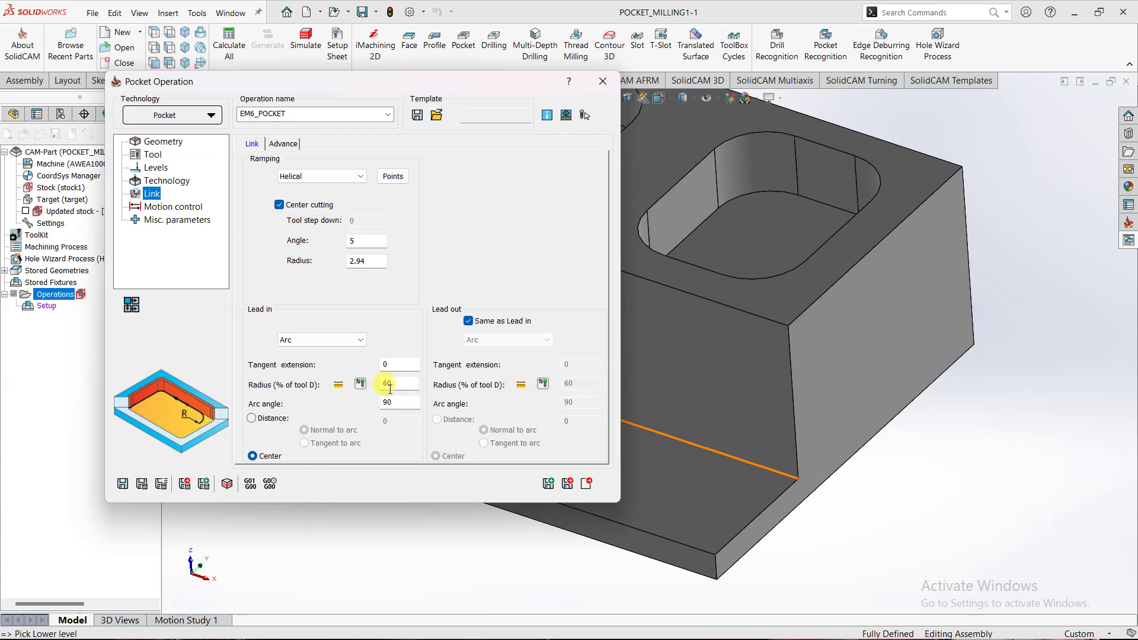
{"action": "left_click", "coordinate": [143, 485]}
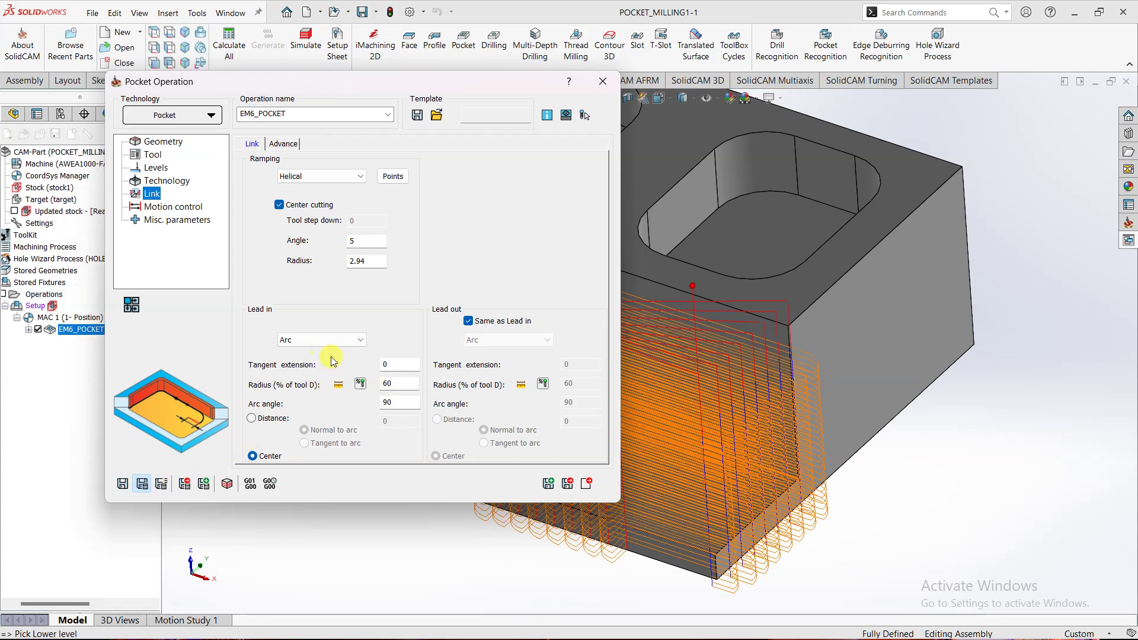
Simulate the calculated EM6_POCKET toolpath in the 3D simulation and play it.
{"action": "middle_click_drag", "start_coordinate": [770, 409], "coordinate": [975, 399]}
{"action": "left_click_drag", "start_coordinate": [504, 86], "coordinate": [940, 56]}
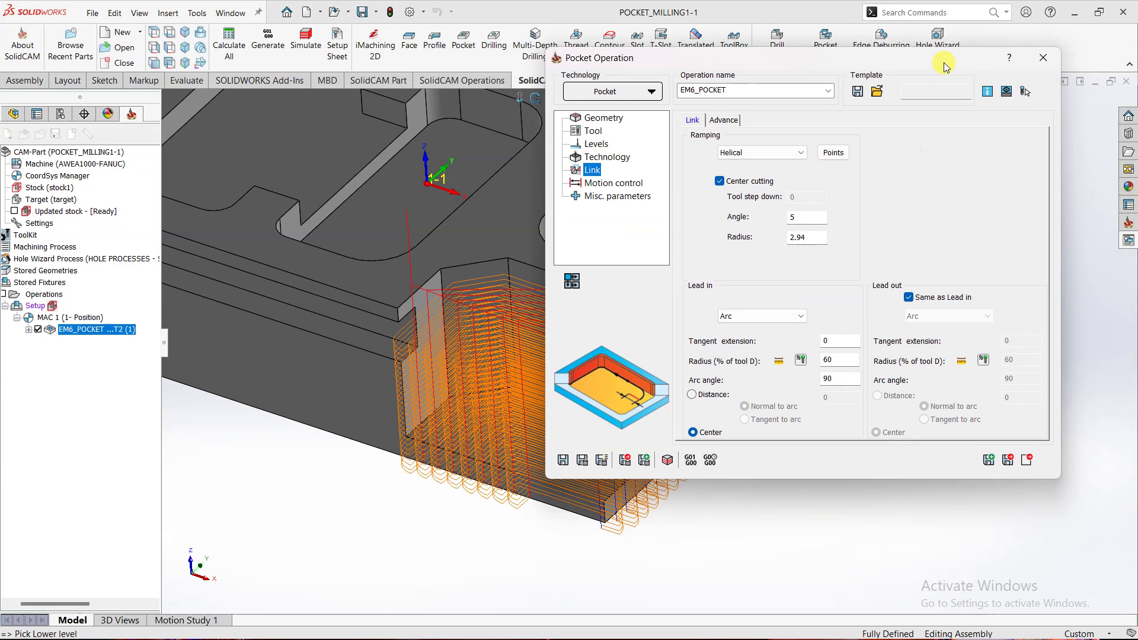
{"action": "left_click", "coordinate": [667, 460]}
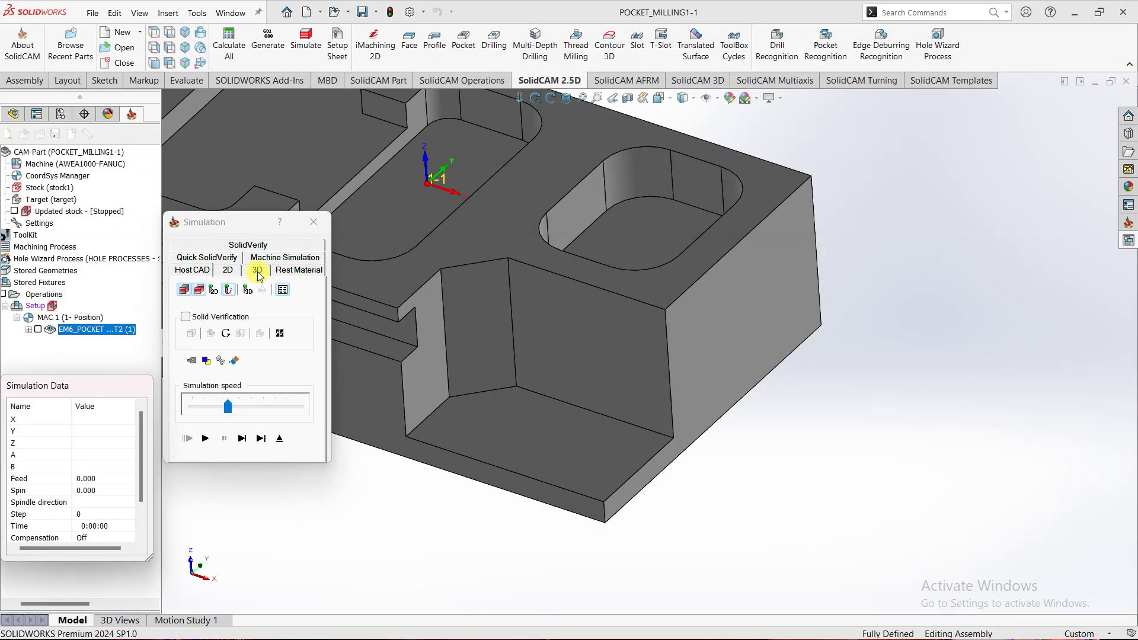
{"action": "left_click", "coordinate": [257, 271]}
{"action": "left_click", "coordinate": [205, 439]}
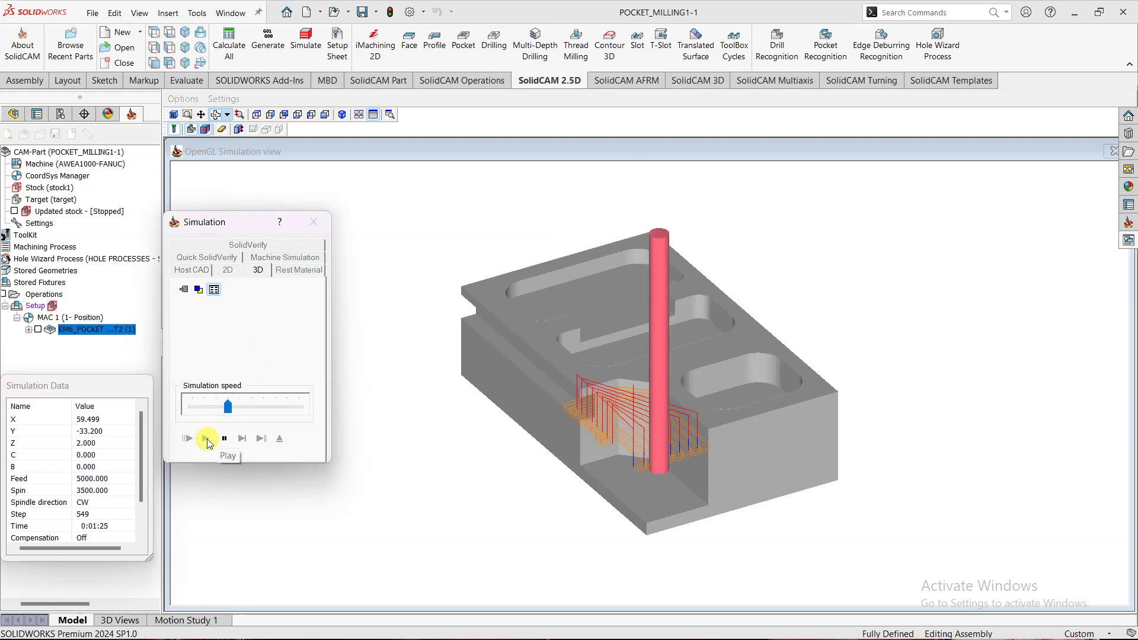
Exit the 3D simulation, change the open pocket's profile strategy to Zigzag, and save and calculate the operation.
{"action": "left_click", "coordinate": [224, 439]}
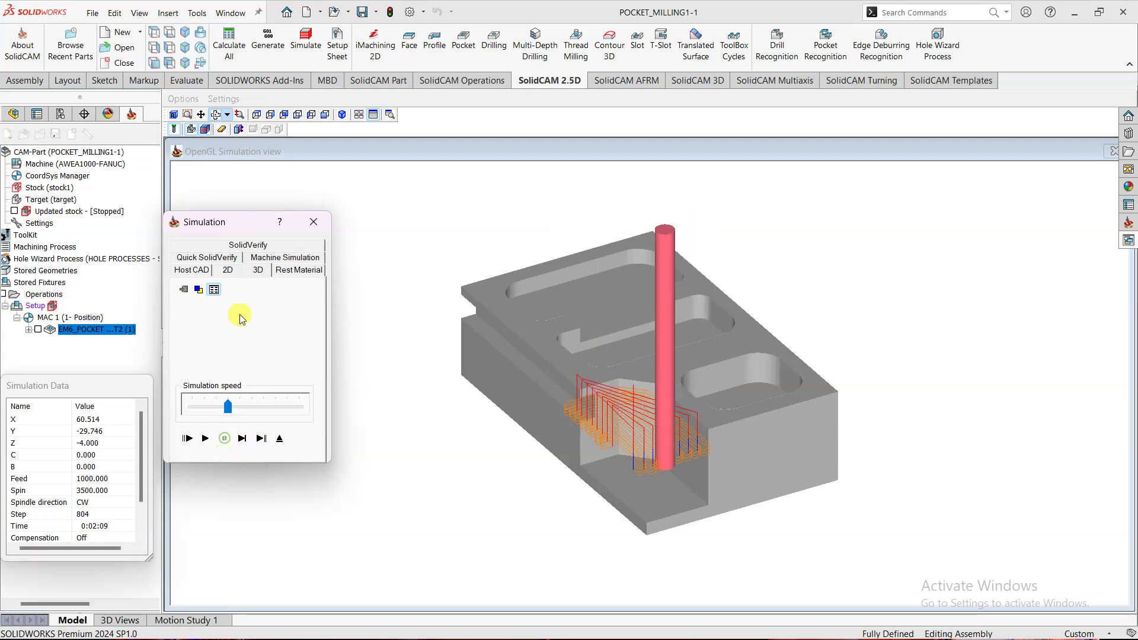
{"action": "left_click", "coordinate": [330, 224]}
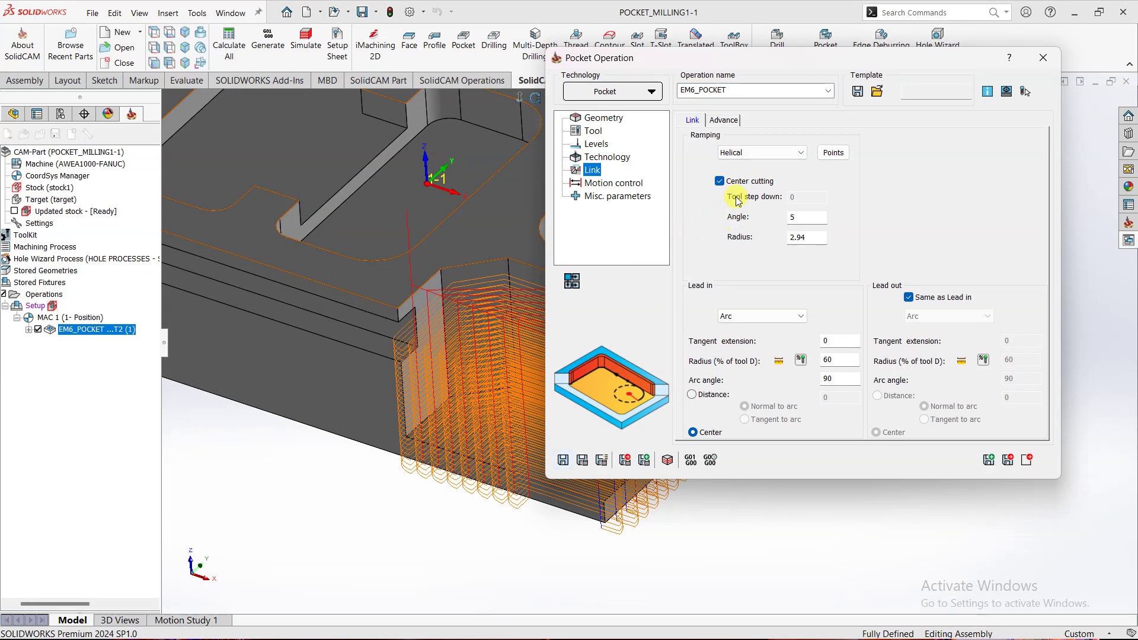
{"action": "left_click", "coordinate": [605, 158]}
{"action": "left_click", "coordinate": [790, 174]}
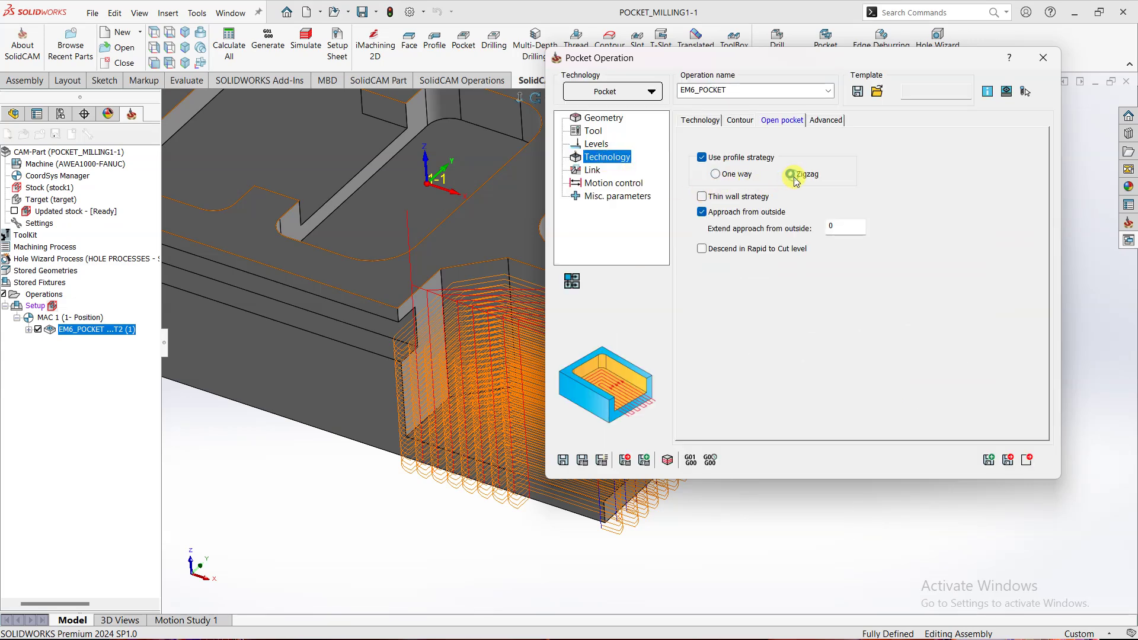
{"action": "left_click", "coordinate": [582, 460]}
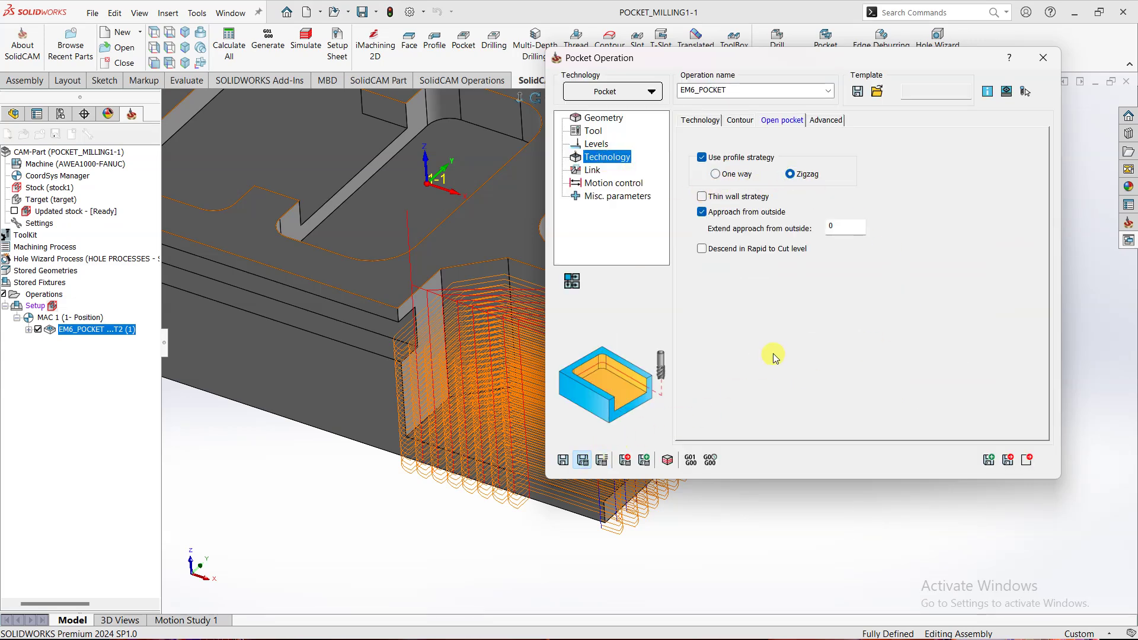
{"action": "left_click", "coordinate": [439, 349]}
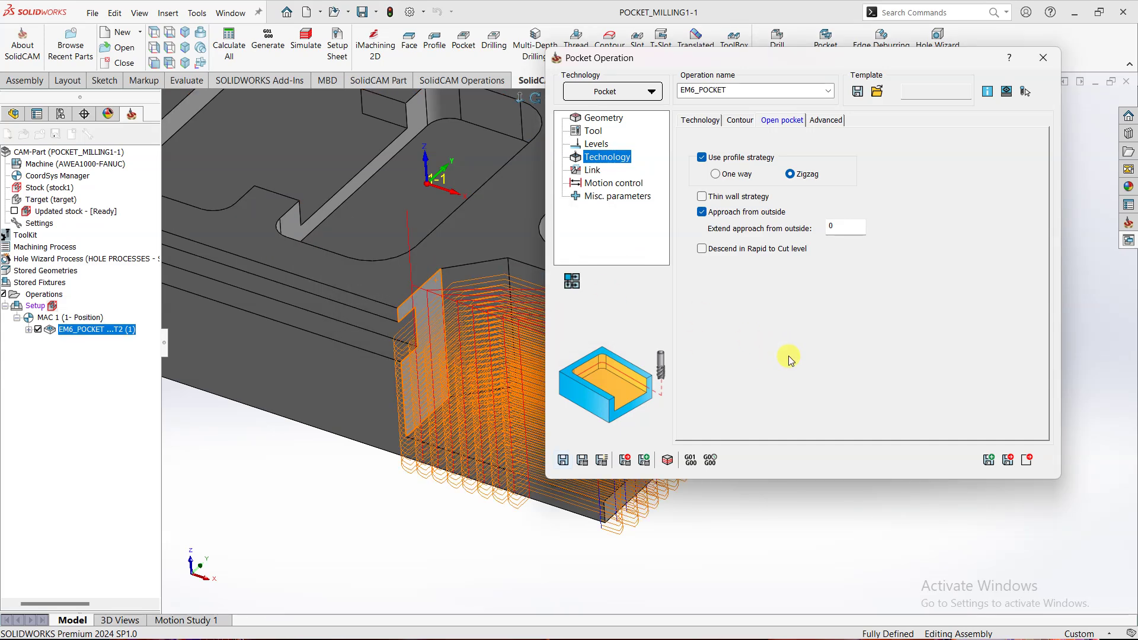
{"action": "scroll", "coordinate": [522, 338], "scroll_direction": "down", "scroll_amount": 4}
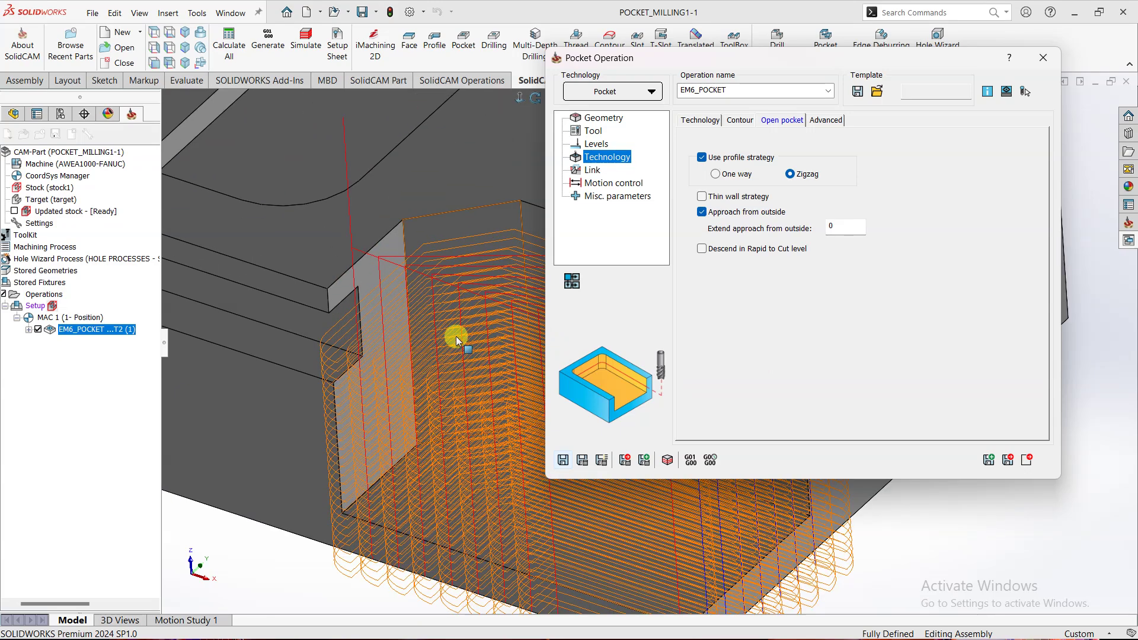
{"action": "scroll", "coordinate": [450, 337], "scroll_direction": "up", "scroll_amount": 3}
Simulate the recalculated EM6_POCKET operation in SolidVerify, playing it at a reduced simulation speed.
{"action": "left_click", "coordinate": [668, 459]}
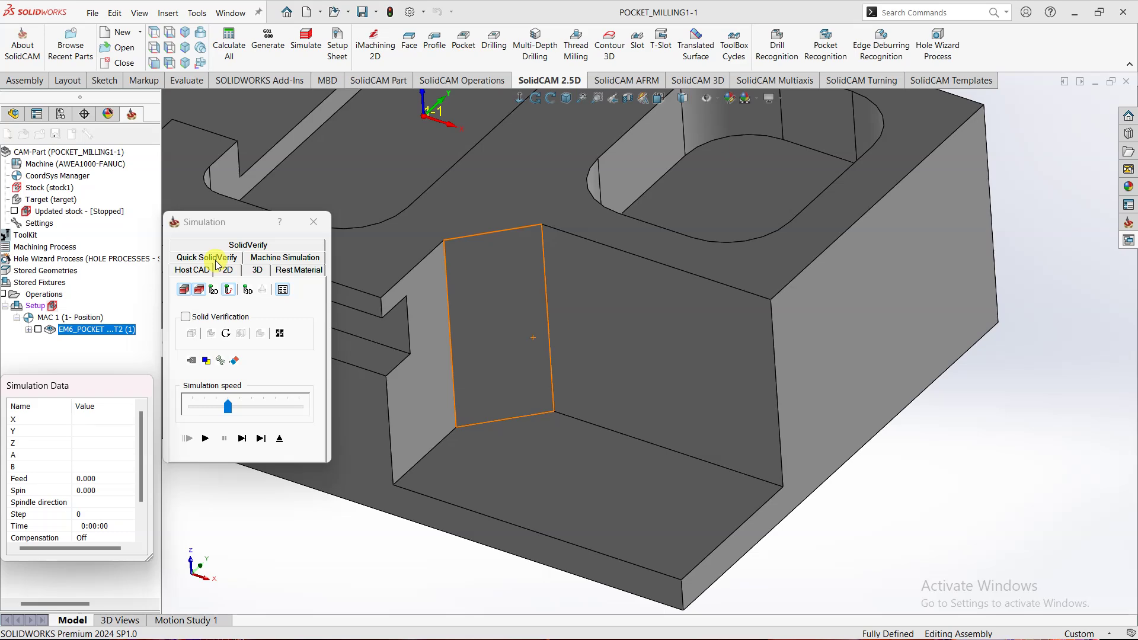
{"action": "left_click", "coordinate": [250, 245]}
{"action": "scroll", "coordinate": [729, 521], "scroll_direction": "down", "scroll_amount": 5}
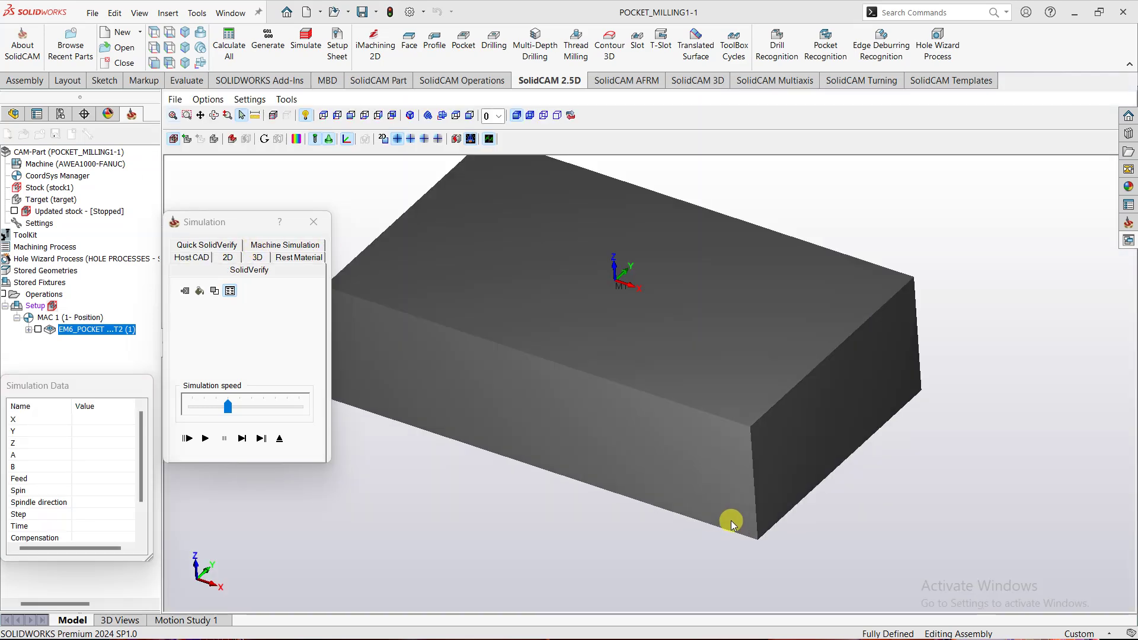
{"action": "left_click", "coordinate": [207, 409]}
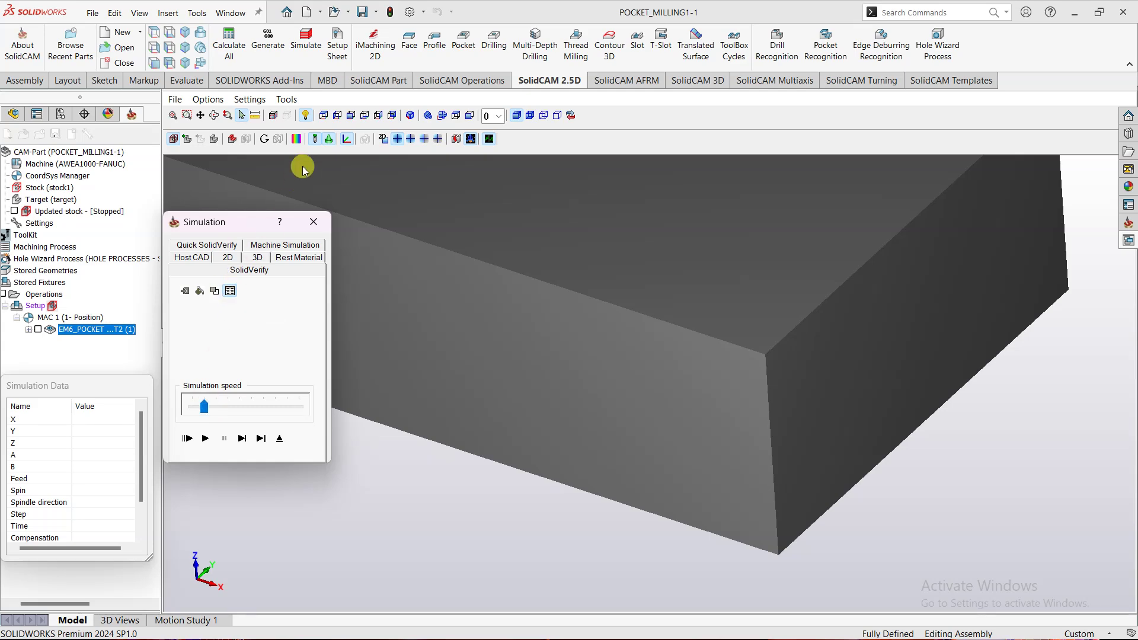
{"action": "left_click", "coordinate": [207, 443]}
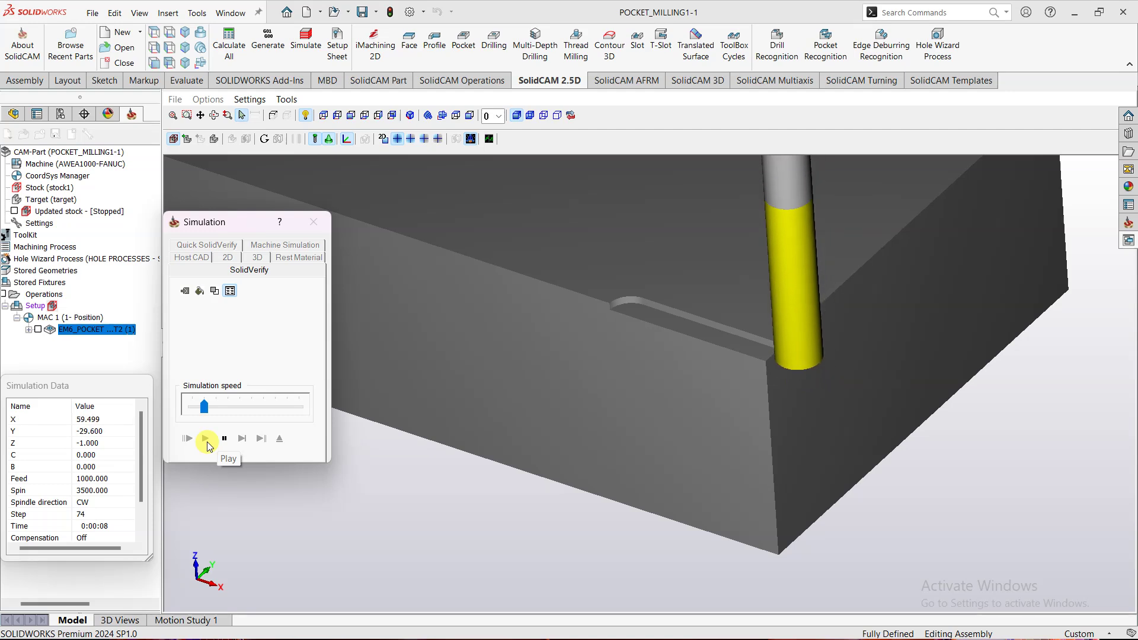
Speed up the running SolidVerify simulation until it finishes, inspect the machined pocket in the stock, and exit the simulation.
{"action": "left_click", "coordinate": [243, 408]}
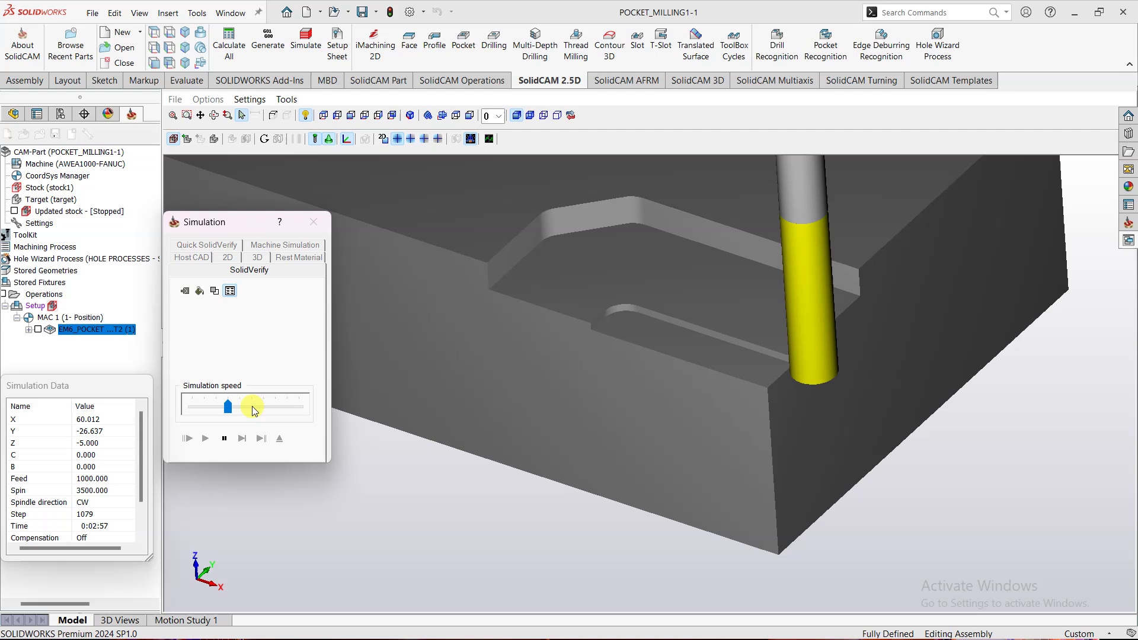
{"action": "left_click", "coordinate": [257, 412]}
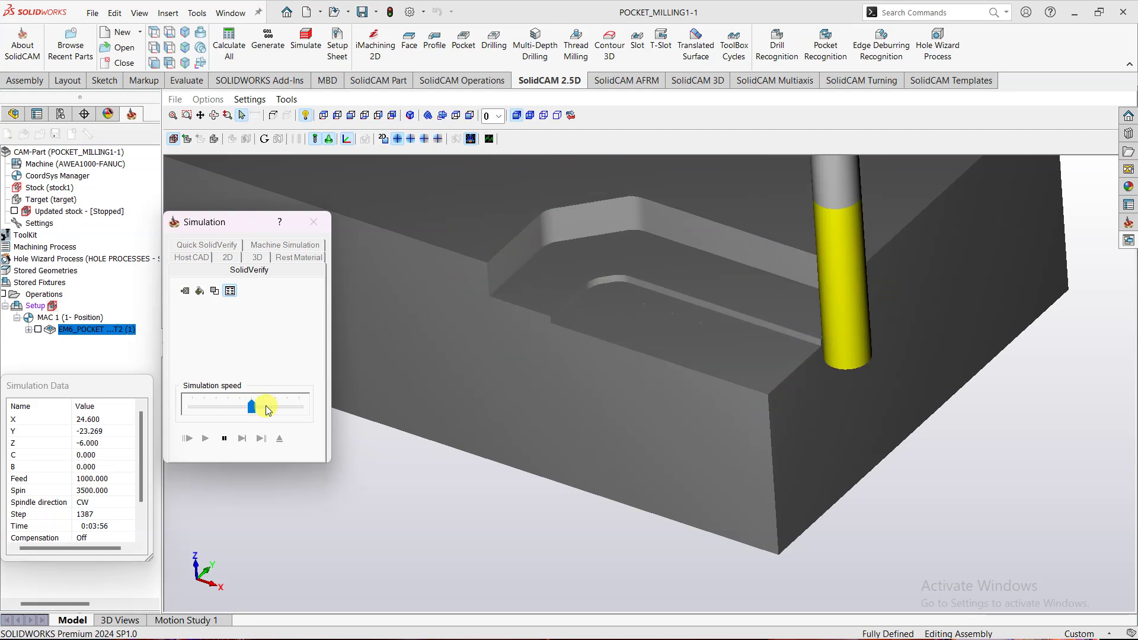
{"action": "left_click", "coordinate": [293, 417]}
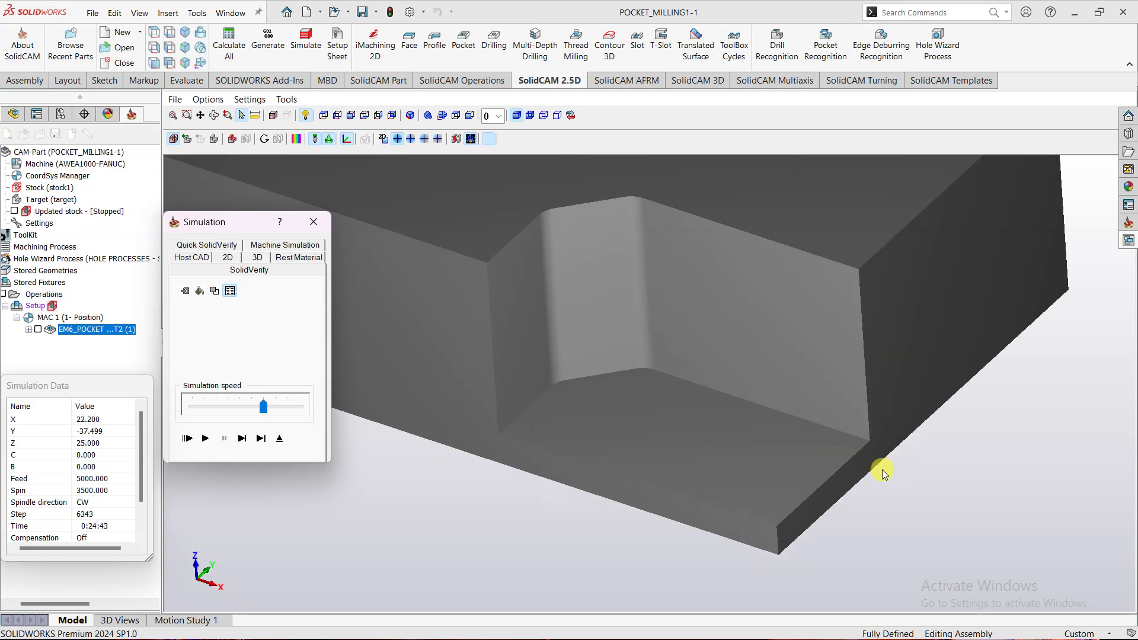
{"action": "scroll", "coordinate": [757, 471], "scroll_direction": "down", "scroll_amount": 5}
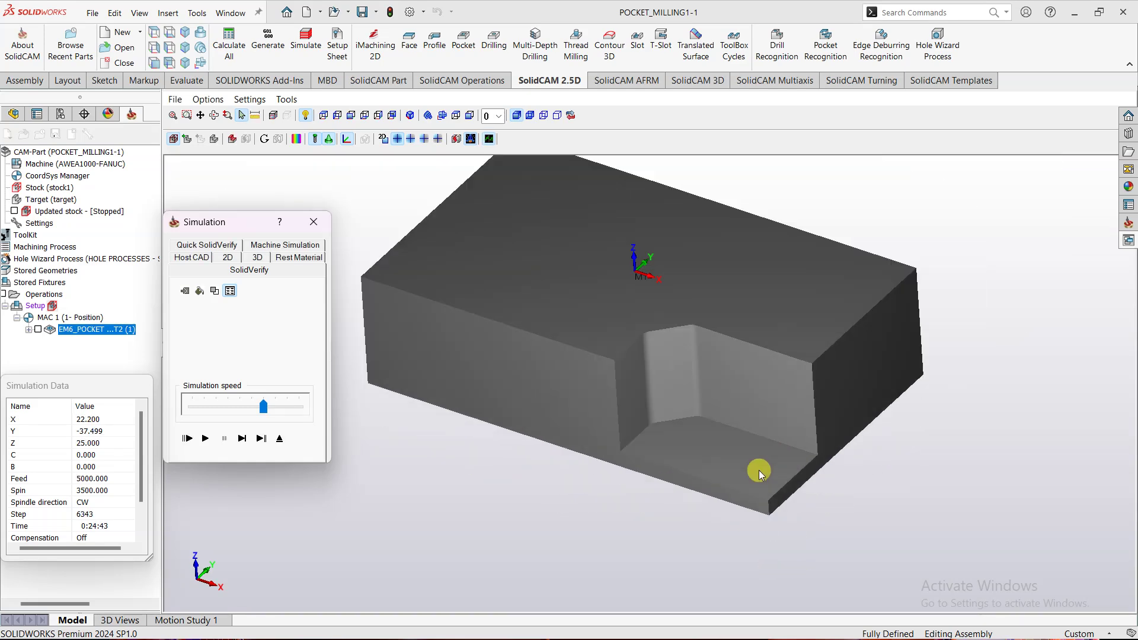
{"action": "scroll", "coordinate": [756, 389], "scroll_direction": "up", "scroll_amount": 2}
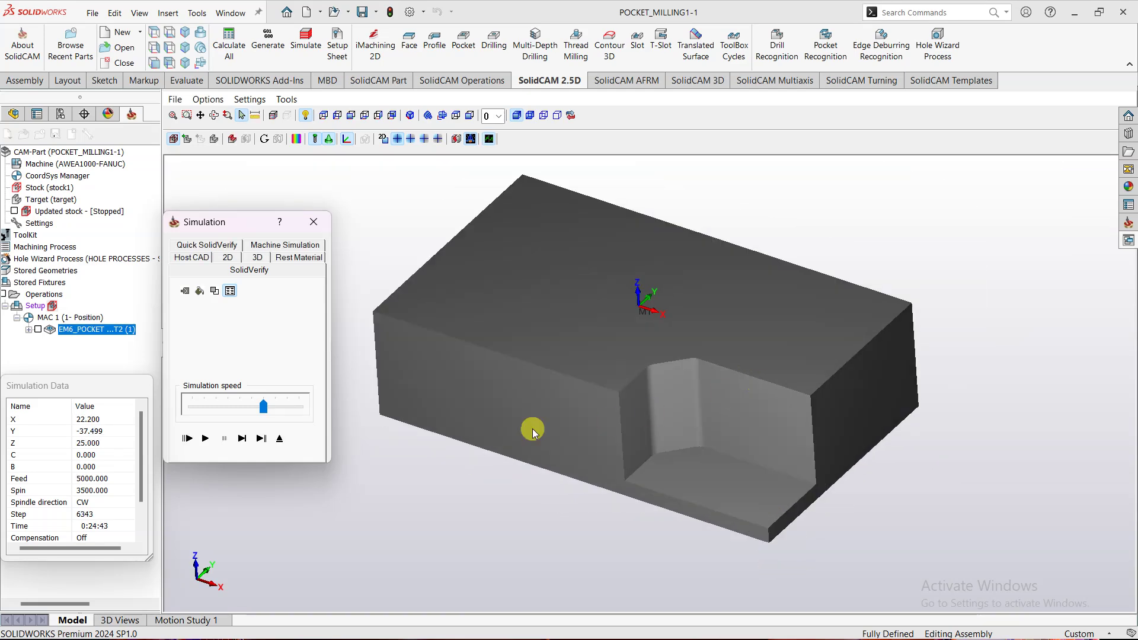
{"action": "left_click", "coordinate": [279, 441]}
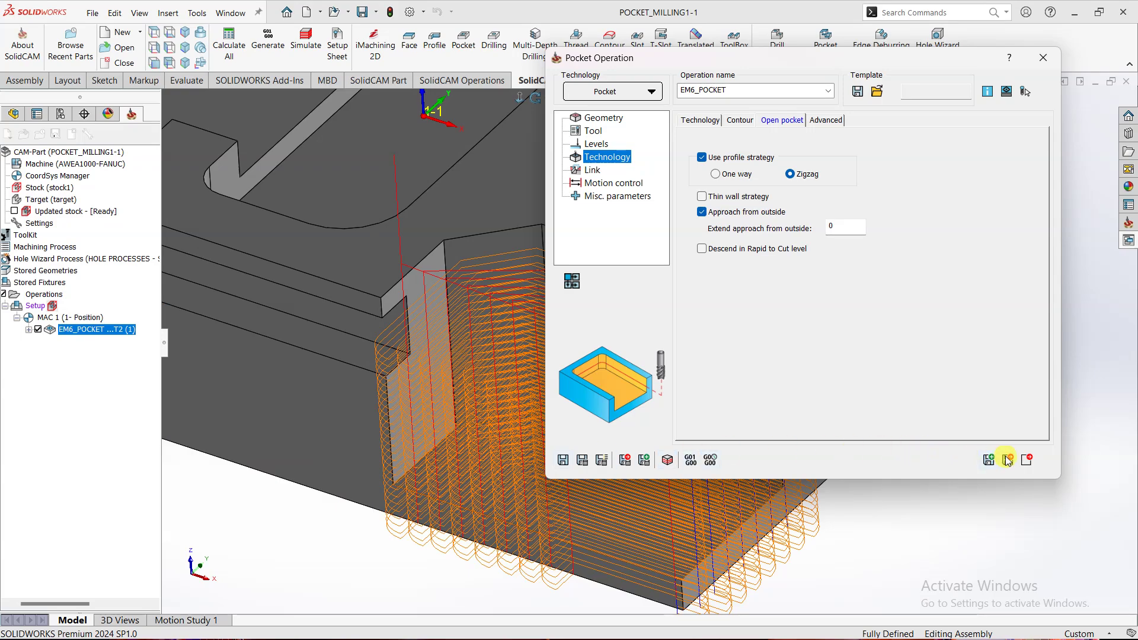
Close the EM6_POCKET operation and save the POCKET_MILLING1-1 document.
{"action": "left_click", "coordinate": [1008, 460]}
{"action": "scroll", "coordinate": [939, 470], "scroll_direction": "down", "scroll_amount": 3}
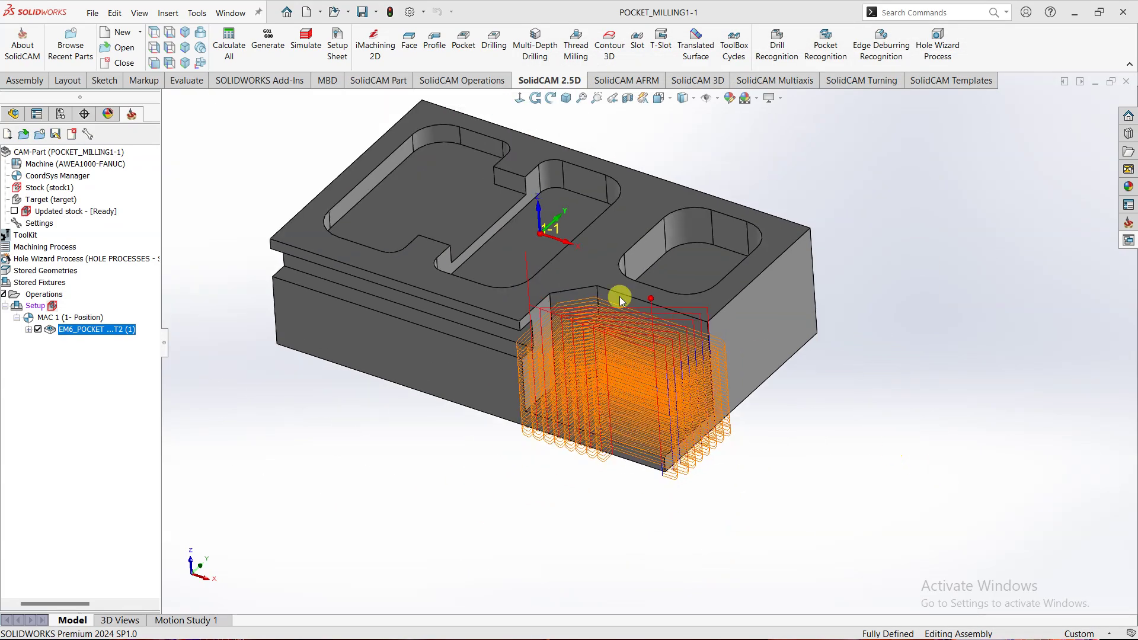
{"action": "scroll", "coordinate": [373, 107], "scroll_direction": "up", "scroll_amount": 2}
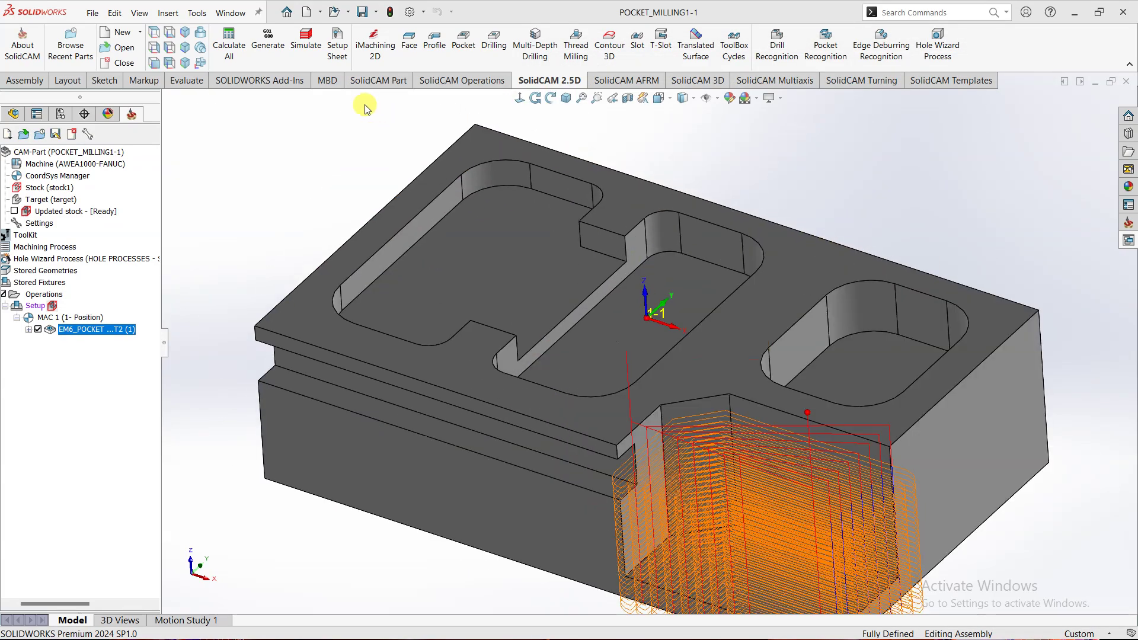
{"action": "left_click", "coordinate": [360, 12]}
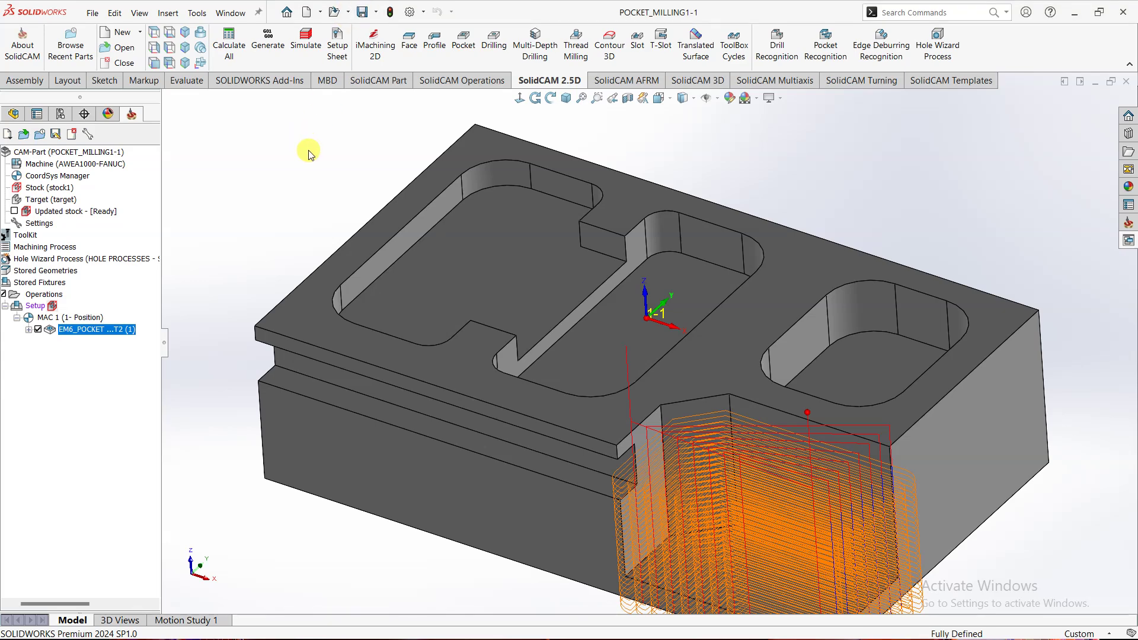